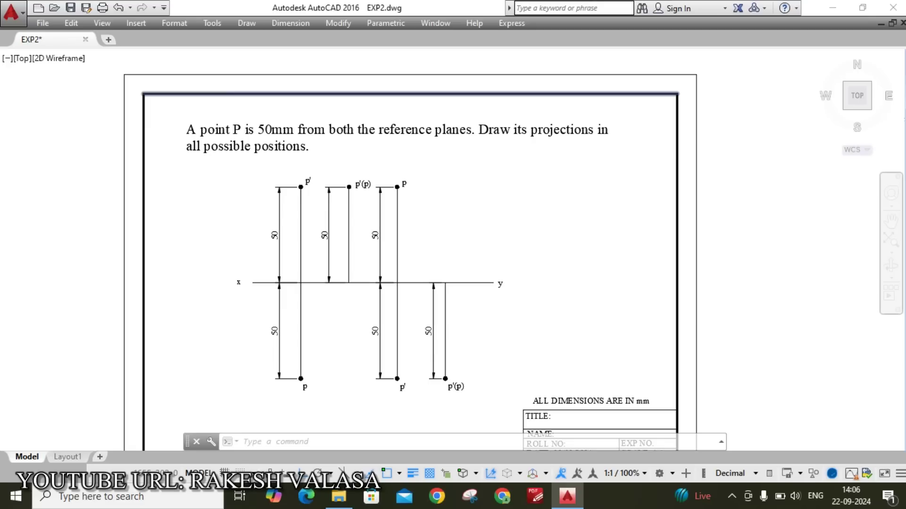
Examine the problem statement and the reference drawing of point P's projections above and below the xy line
scroll(222, 97, up, 5)
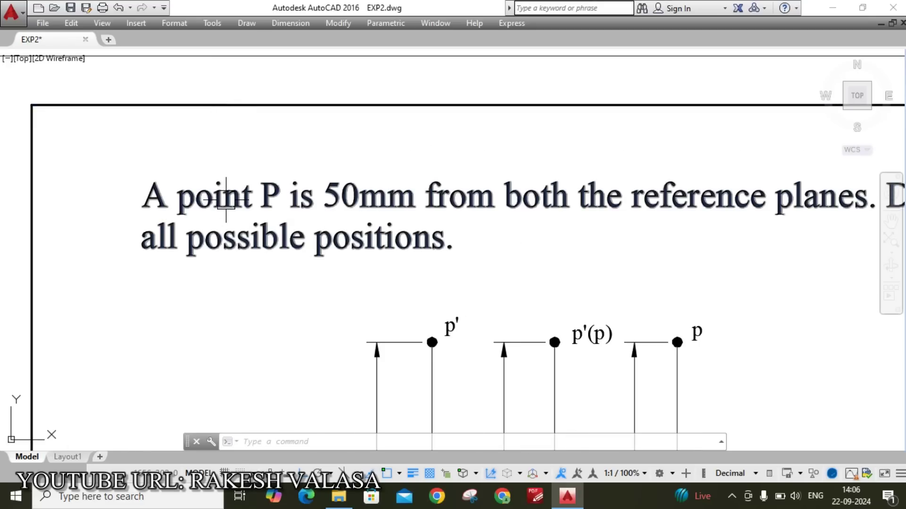
scroll(264, 193, down, 3)
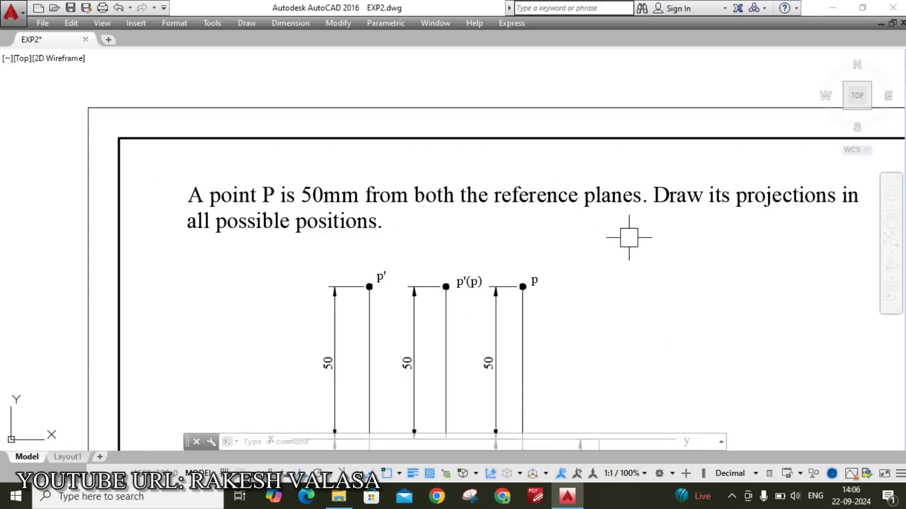
mouse_move(697, 267)
middle_down()
mouse_move(666, 248)
mouse_move(646, 214)
middle_up()
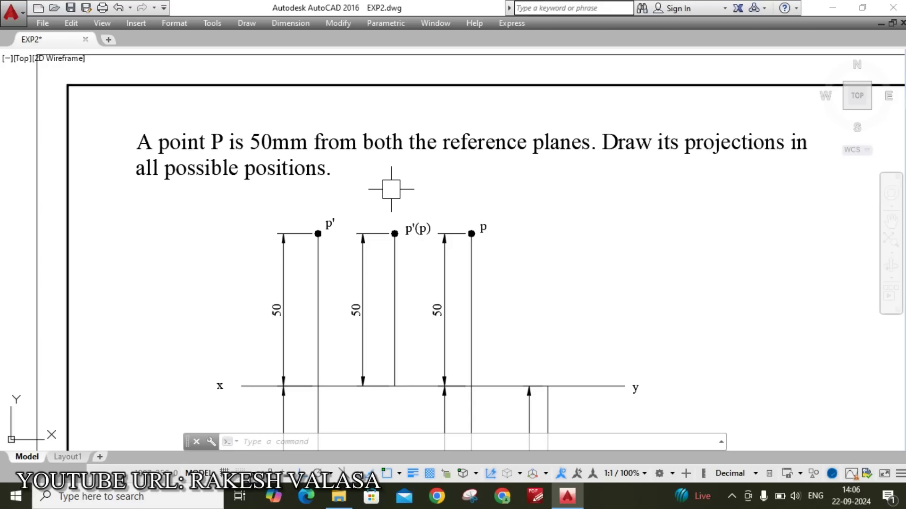
mouse_move(566, 298)
middle_down()
mouse_move(550, 278)
mouse_move(578, 240)
mouse_move(567, 223)
middle_up()
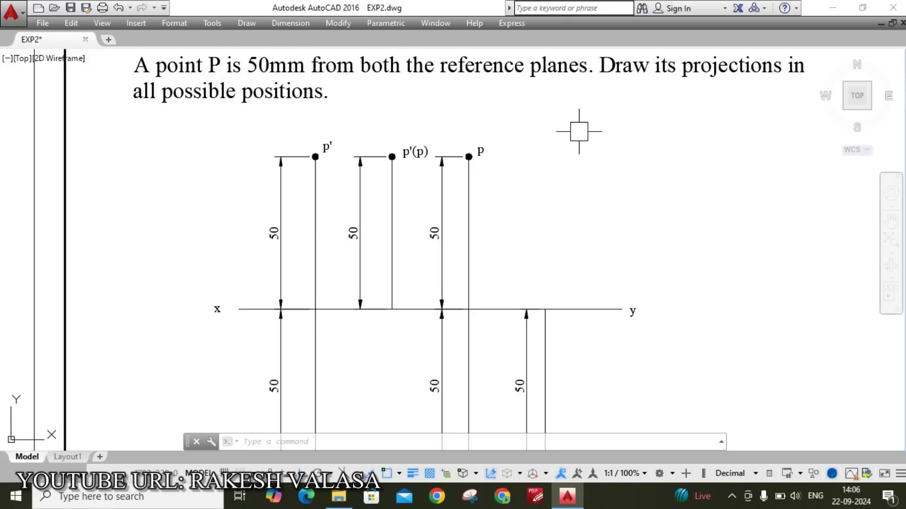
middle_drag(591, 218, 570, 192)
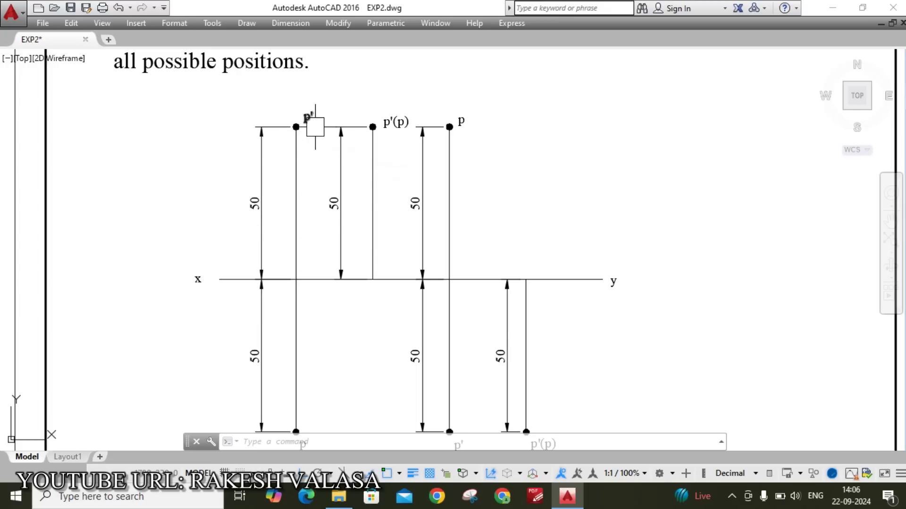
middle_drag(314, 341, 308, 299)
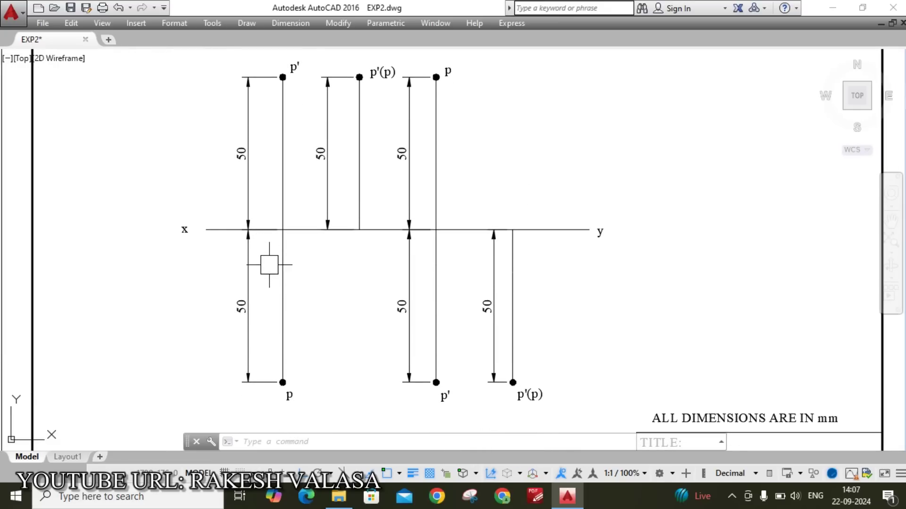
middle_drag(530, 174, 521, 273)
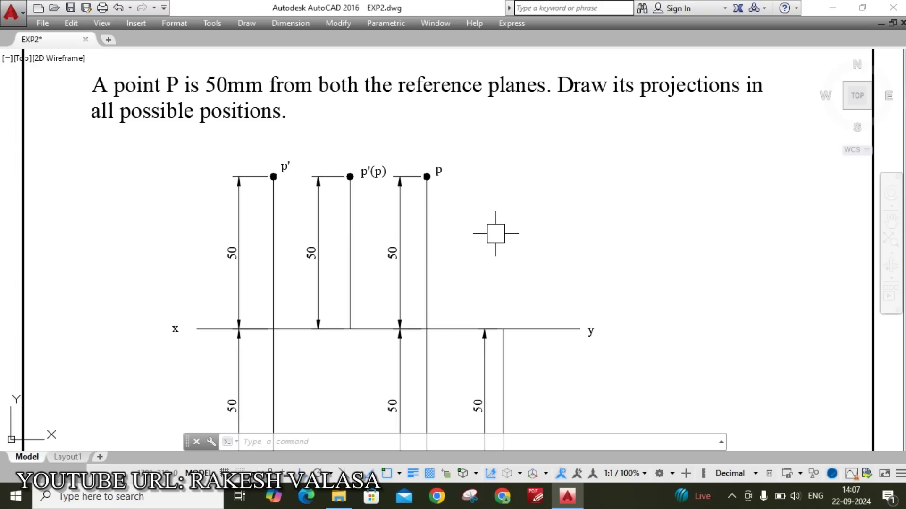
mouse_move(494, 235)
middle_down()
mouse_move(465, 192)
mouse_move(471, 131)
middle_up()
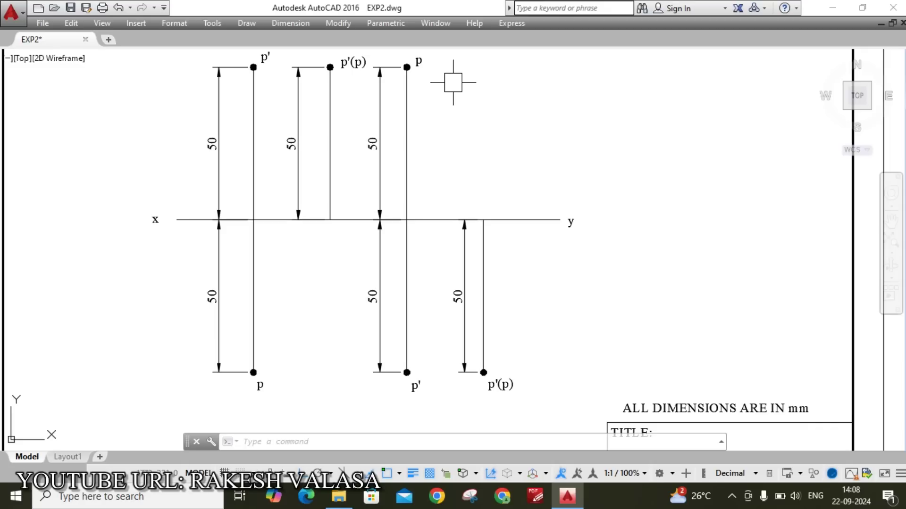
mouse_move(439, 95)
middle_down()
mouse_move(404, 228)
mouse_move(434, 137)
mouse_move(458, 106)
middle_up()
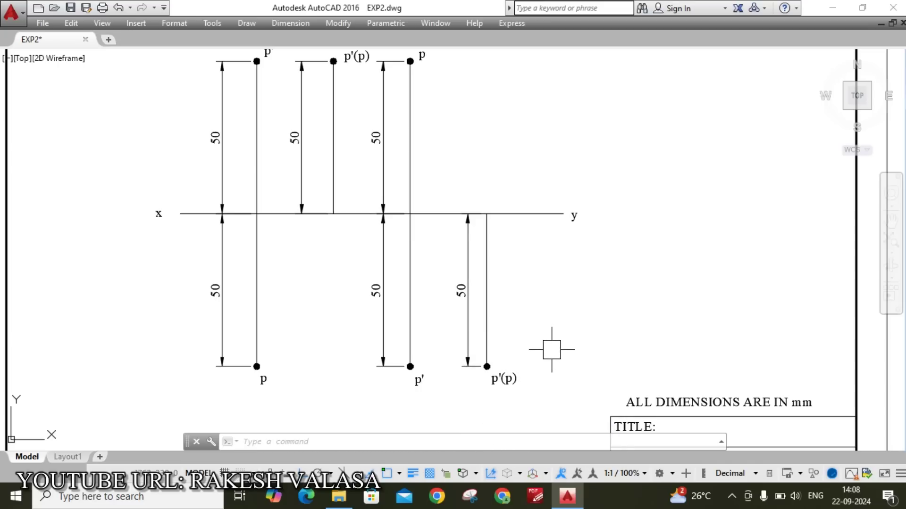
middle_drag(616, 188, 599, 327)
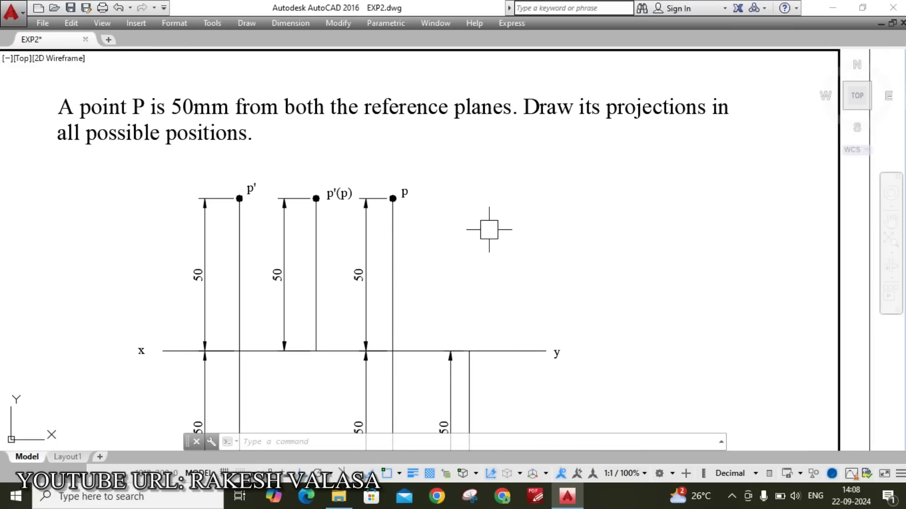
Start a new blank drawing and turn off its background grid
click(109, 40)
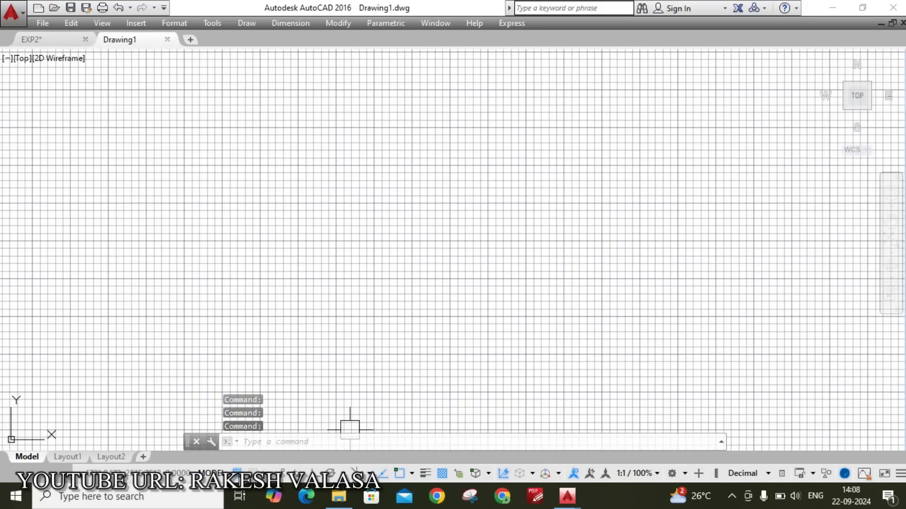
key(F7)
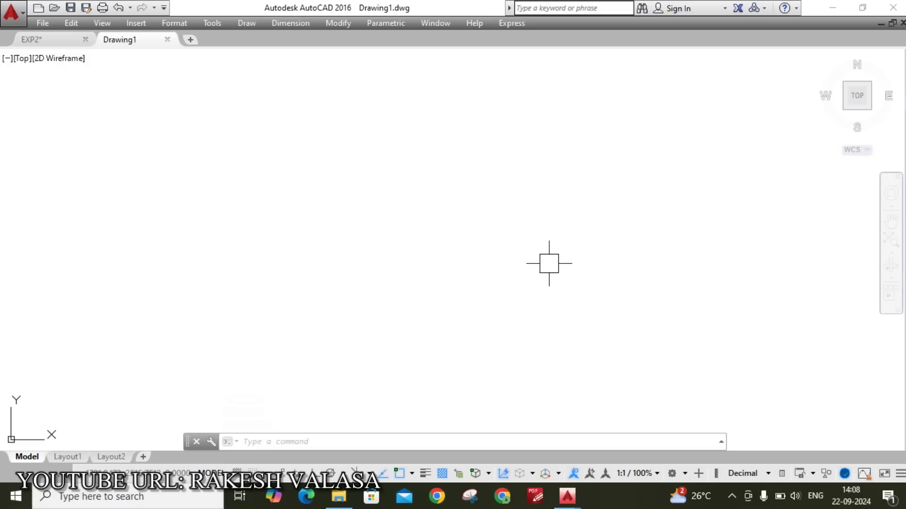
Set the drawing units' length precision to 0, with decimal lengths and millimetres
text(un)
key(Return)
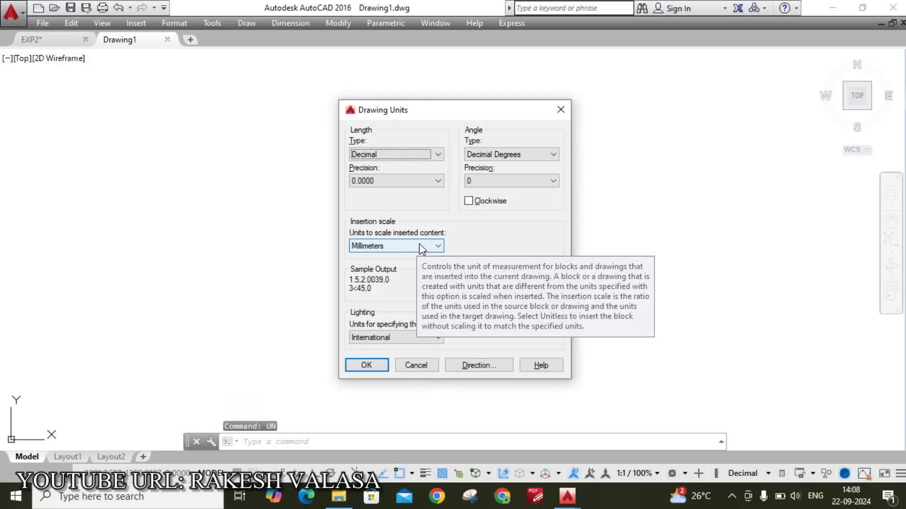
click(389, 183)
click(385, 193)
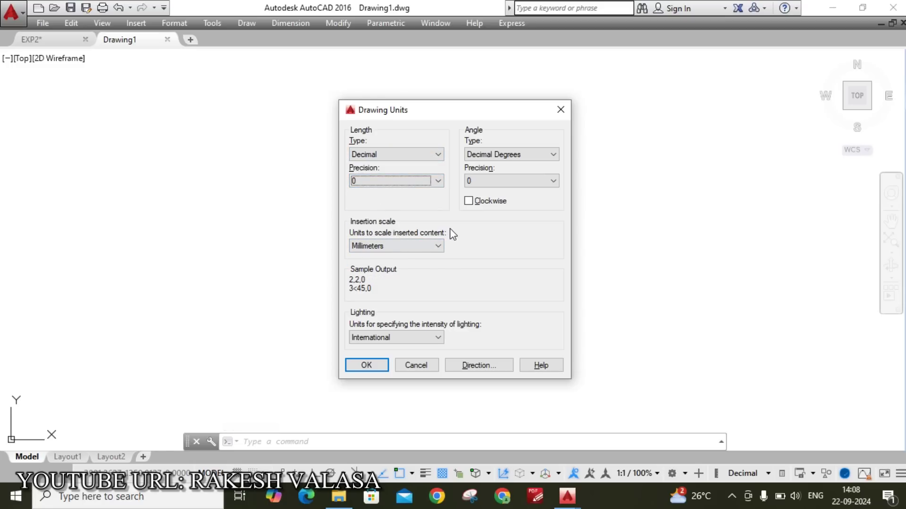
click(367, 363)
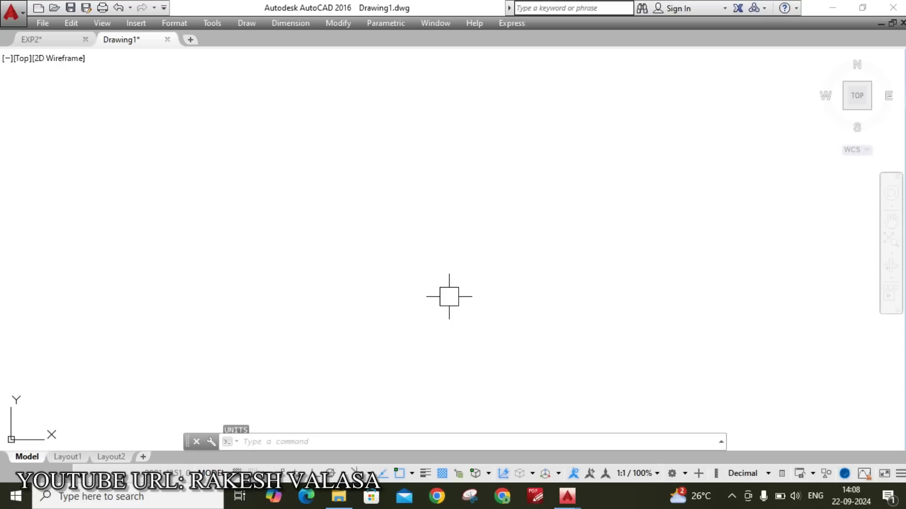
Modify the ISO-25 dimension style so extension lines extend 2 beyond the dimension lines and are offset 2 from the origin
text(D)
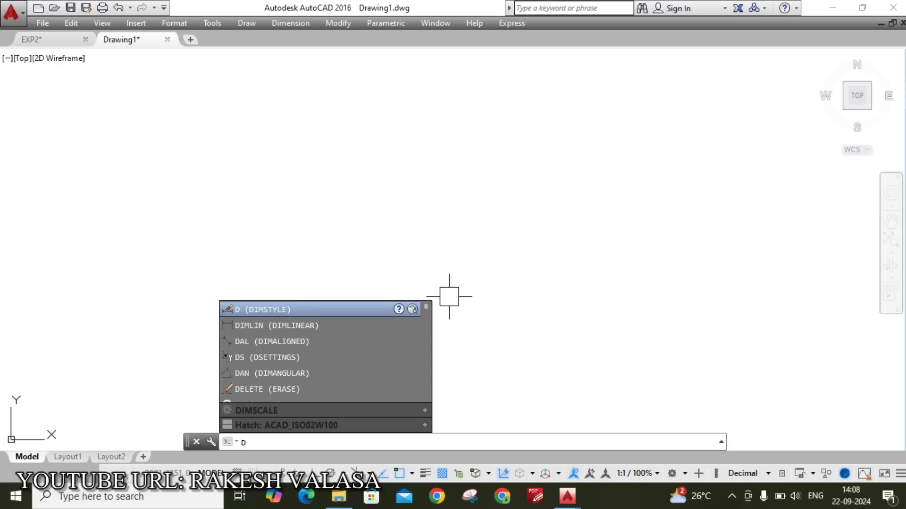
key(Return)
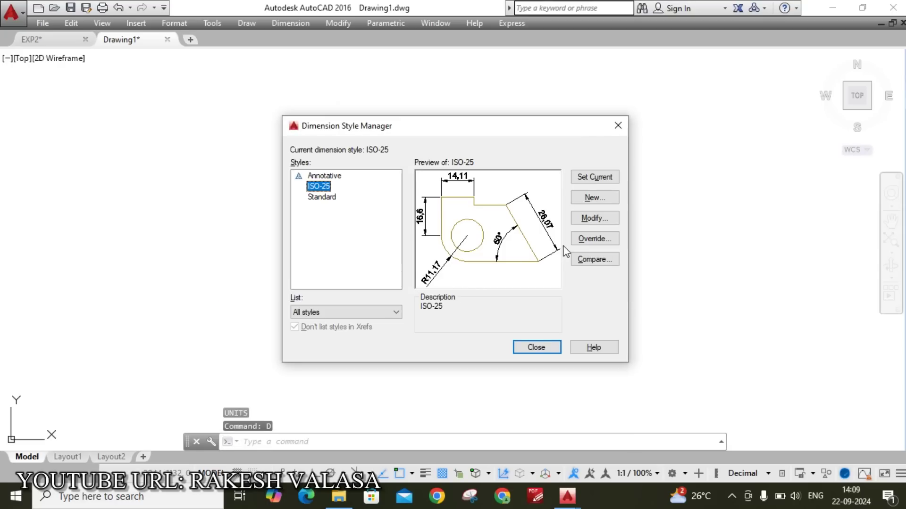
click(592, 219)
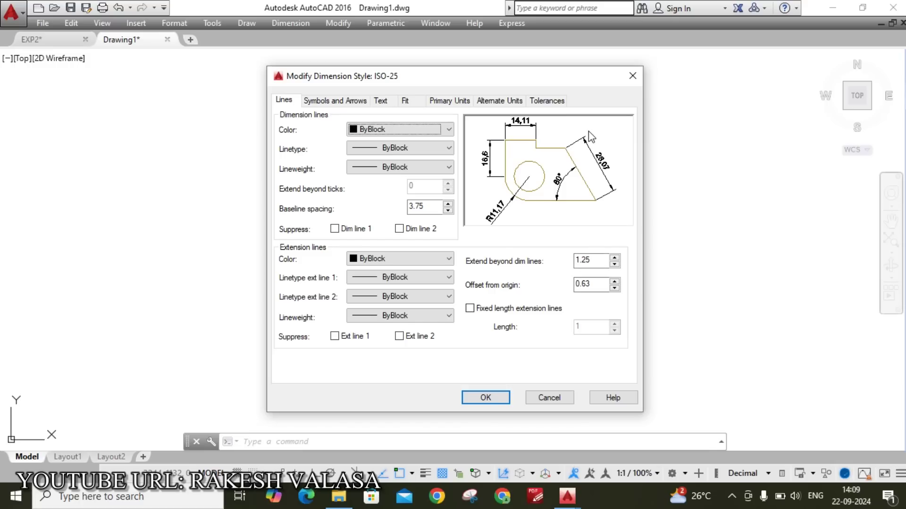
double_click(594, 260)
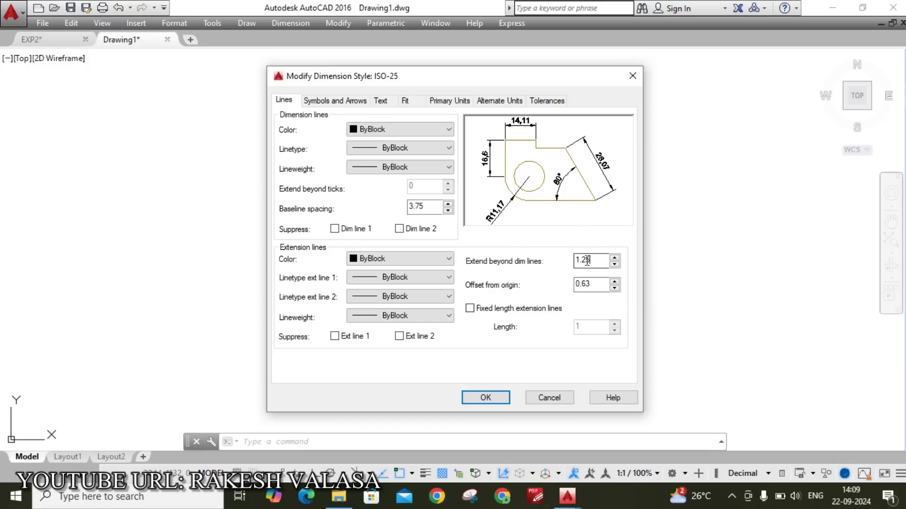
text(2)
double_click(584, 285)
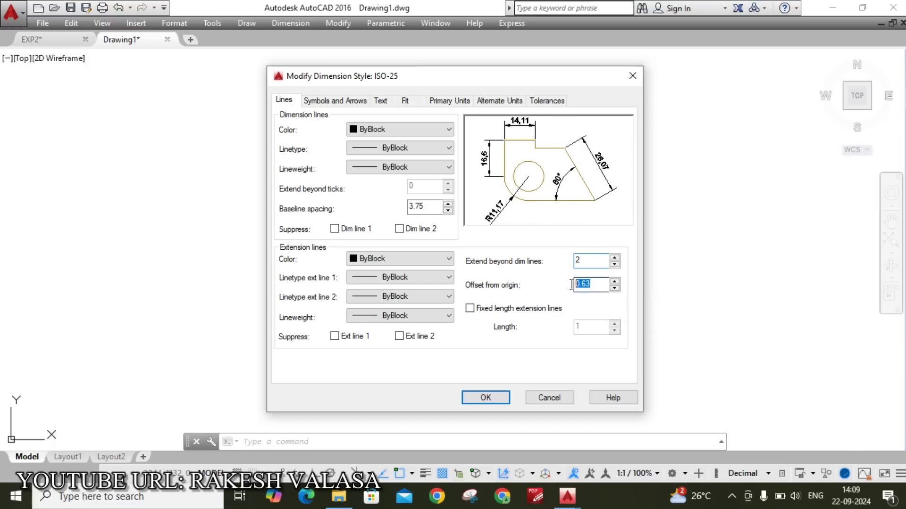
text(2)
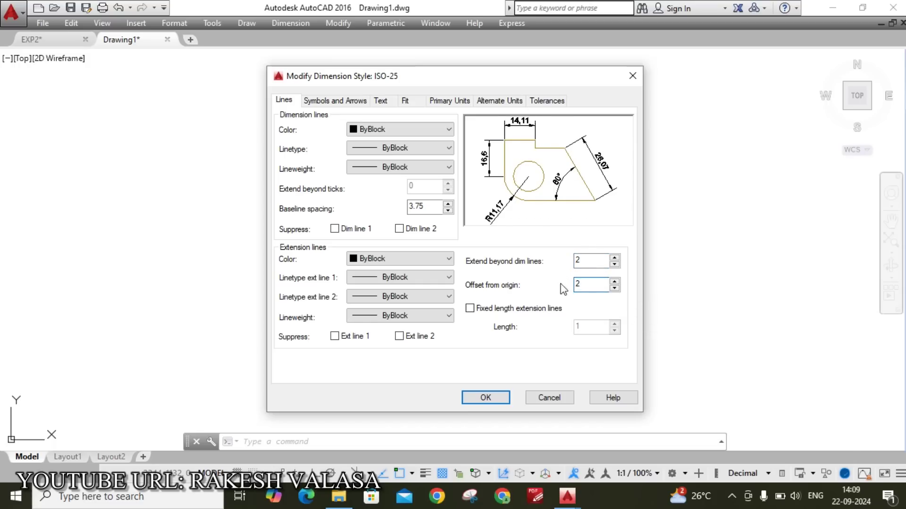
Set the extension lines' offset from origin to 1 with fixed length turned off, and edit the dimension arrow size
click(593, 309)
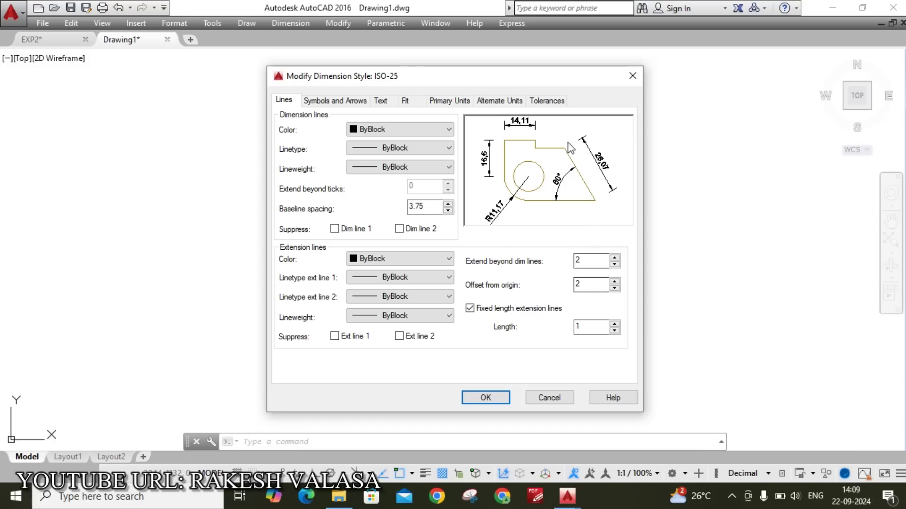
drag(595, 285, 563, 287)
click(585, 308)
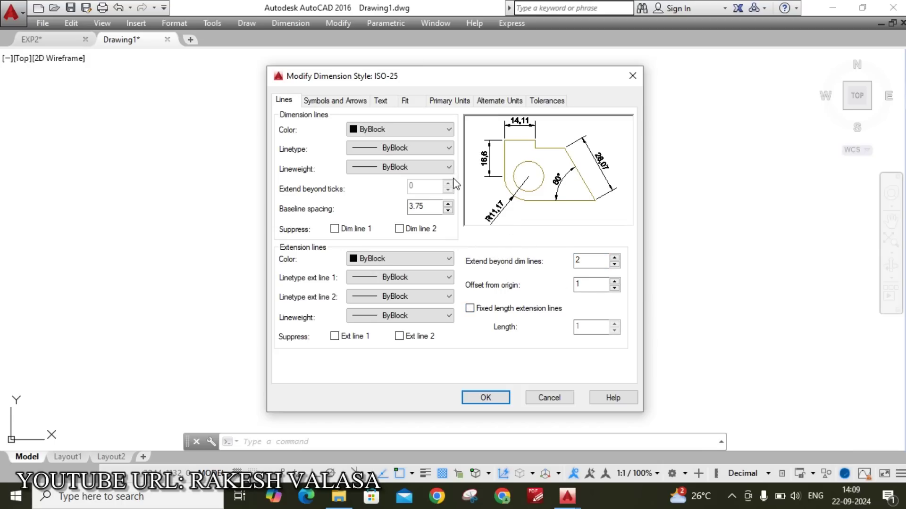
click(338, 103)
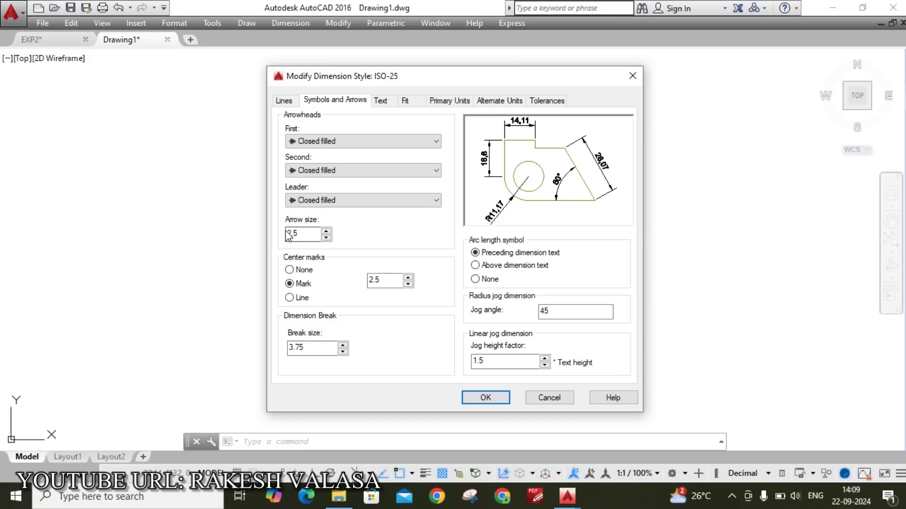
drag(303, 235, 287, 237)
Set the dimension's Standard text style to Times New Roman with height 3, make it current and save the changes
click(382, 100)
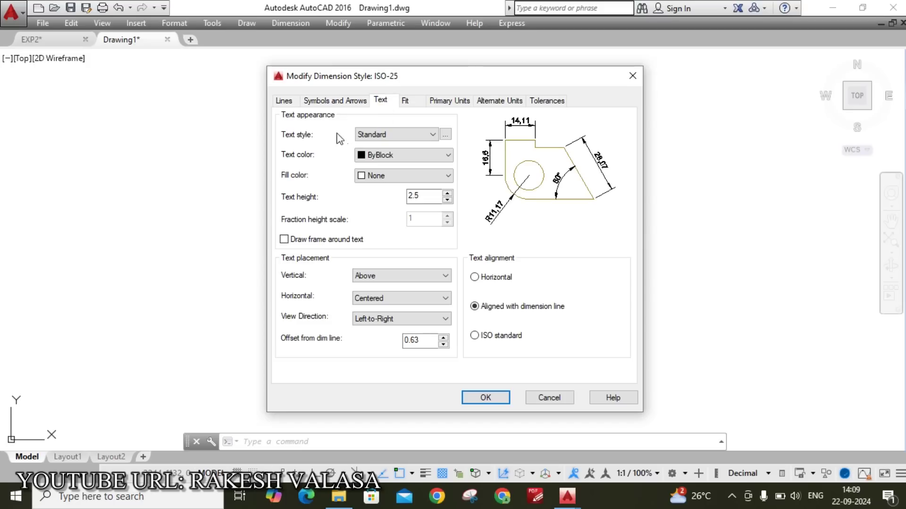
click(446, 136)
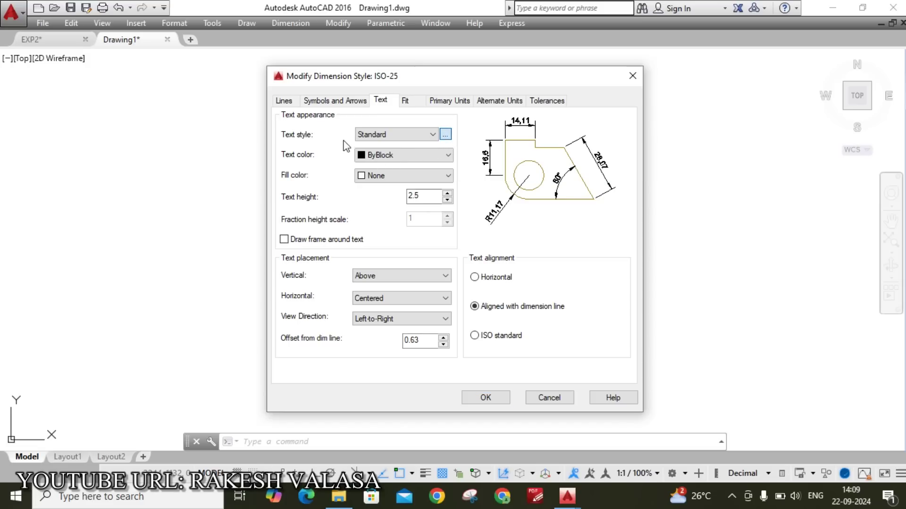
click(466, 182)
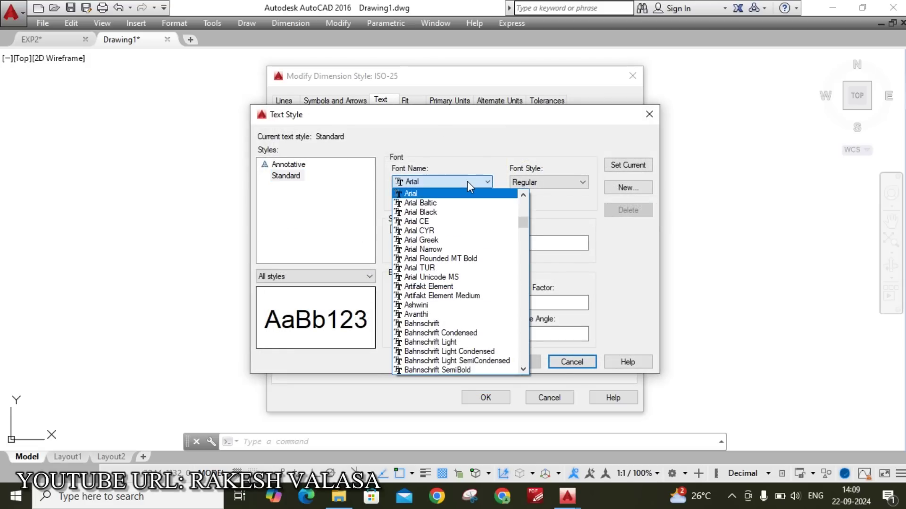
key(t)
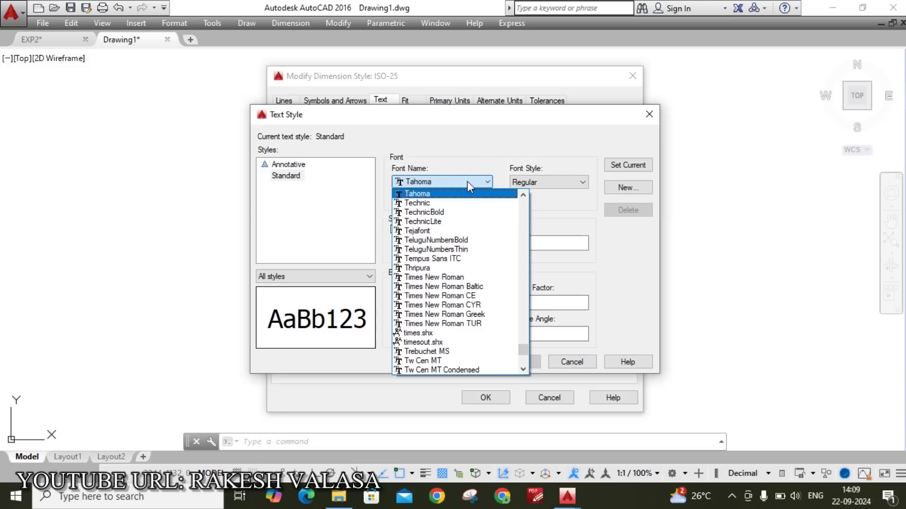
key(i)
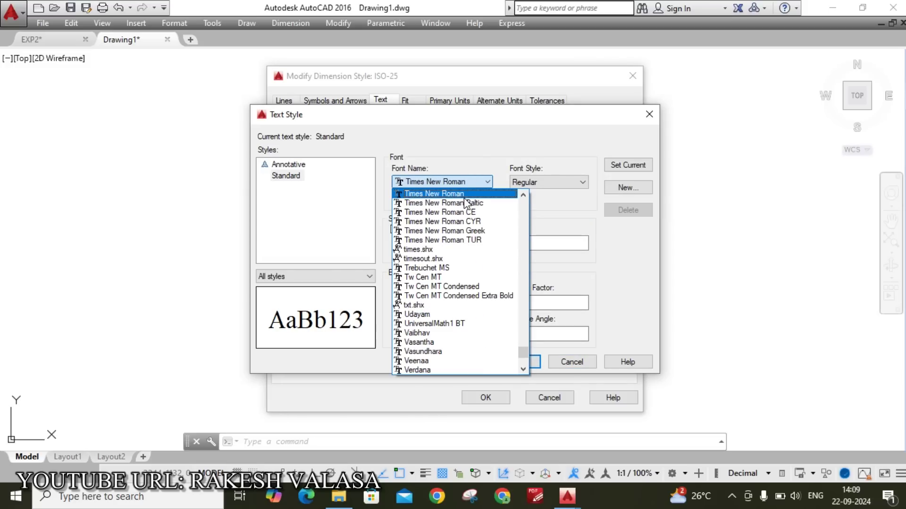
key(Return)
click(517, 242)
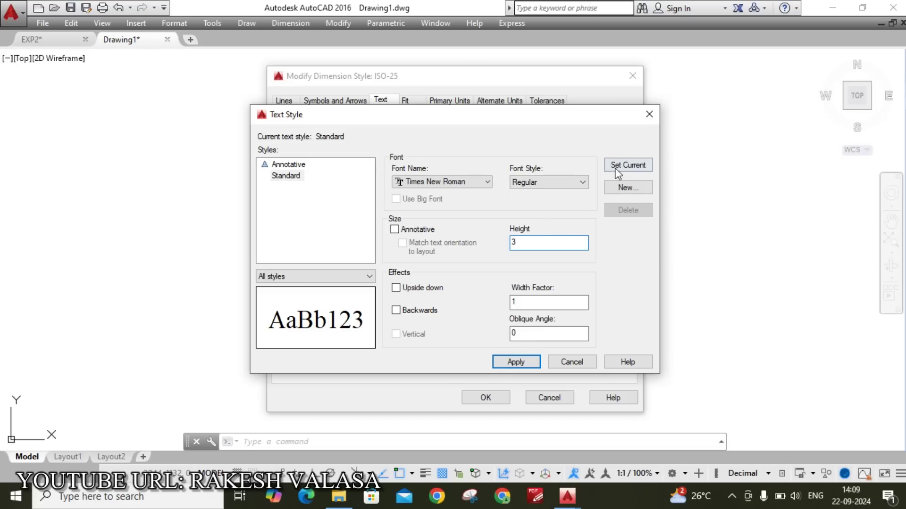
click(616, 171)
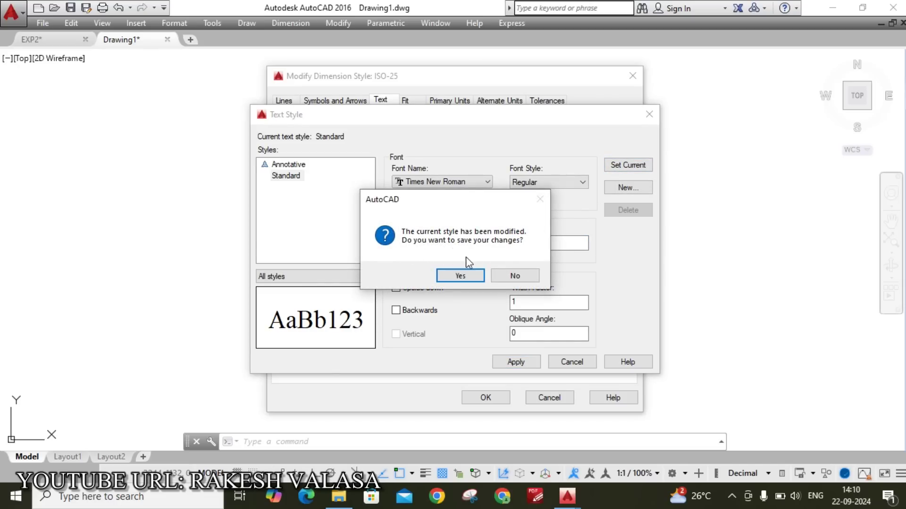
click(475, 277)
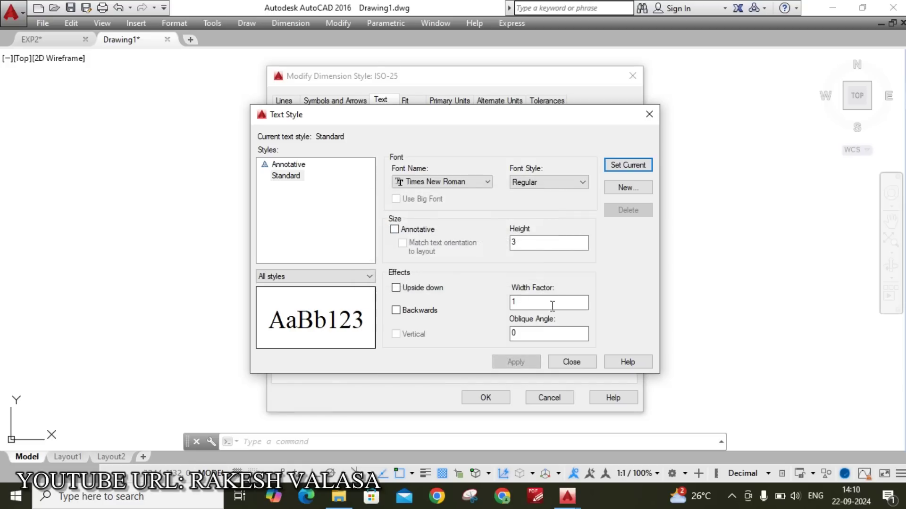
click(573, 363)
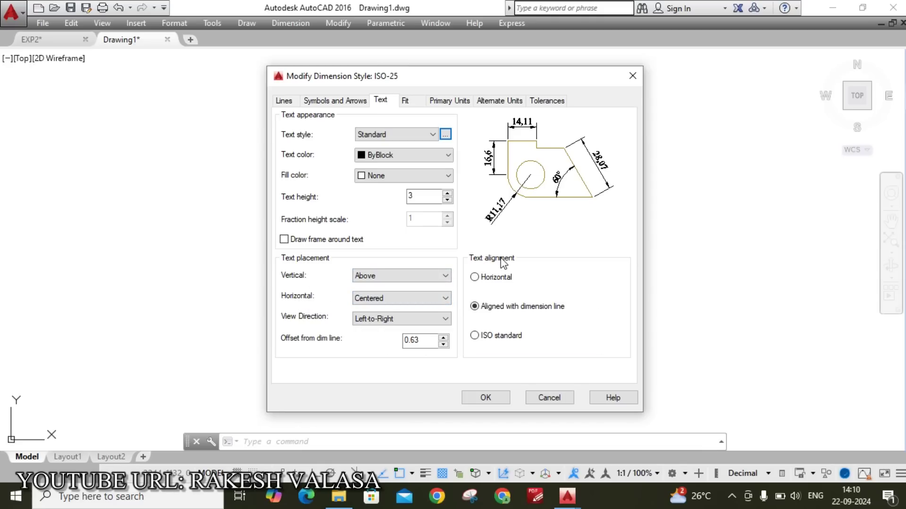
Set the ISO-25 style's text alignment to ISO standard and its linear precision to 0, and make the style current
click(475, 336)
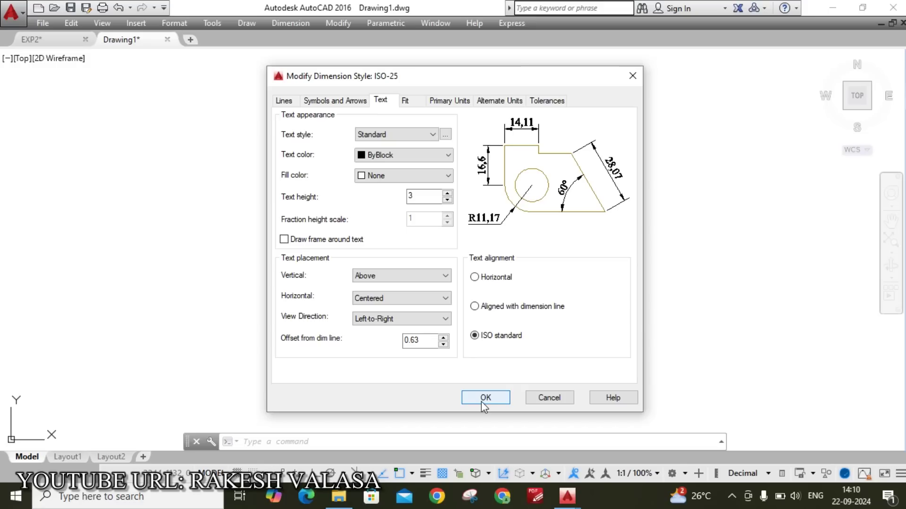
click(449, 101)
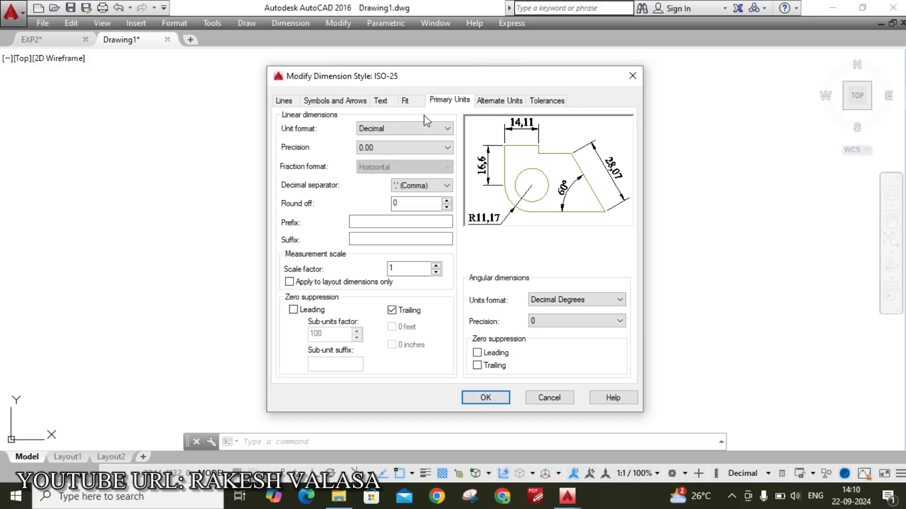
click(394, 149)
click(385, 159)
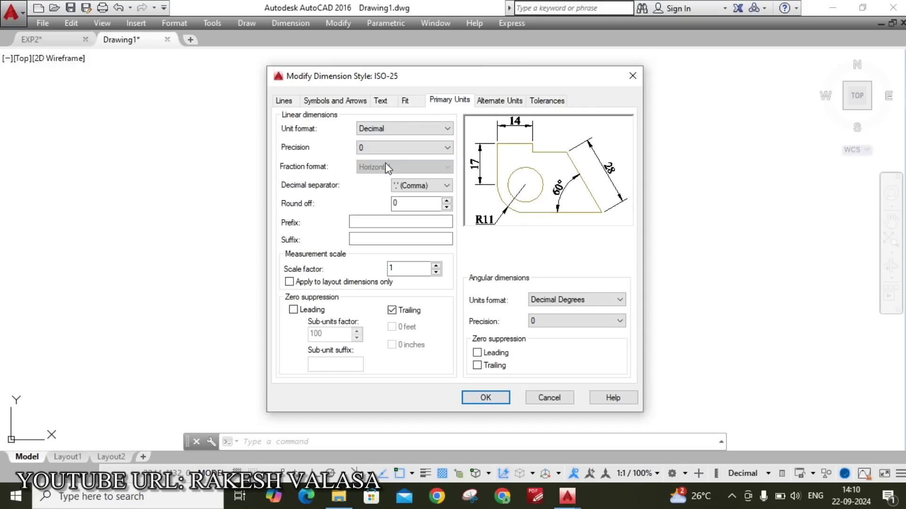
click(486, 398)
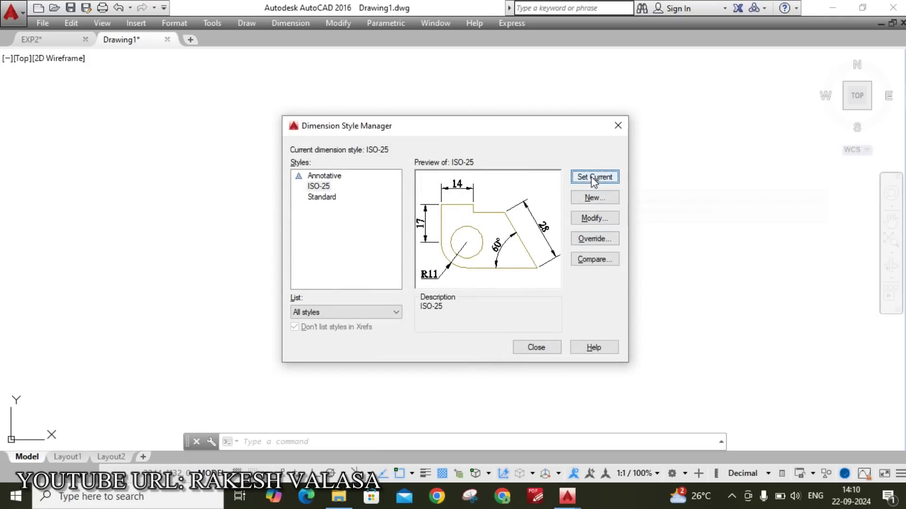
click(537, 347)
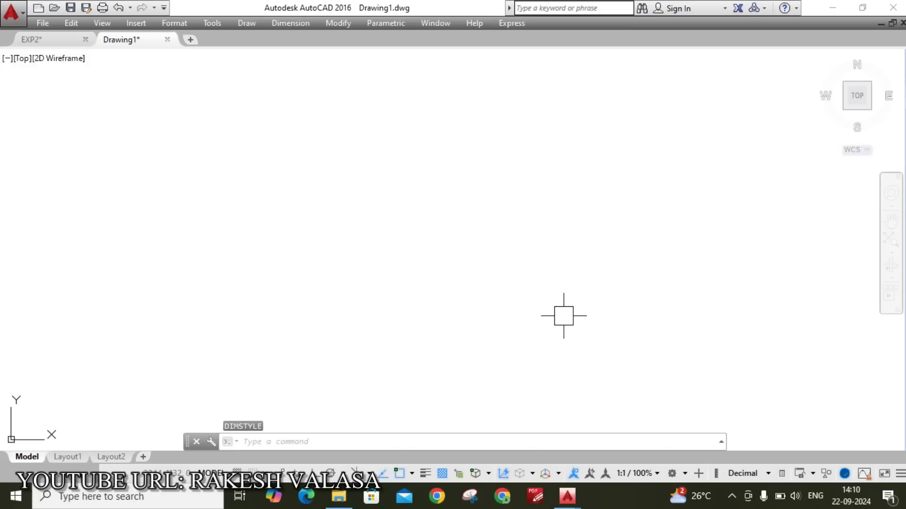
Enable all object snap modes in the drafting settings
text(OS)
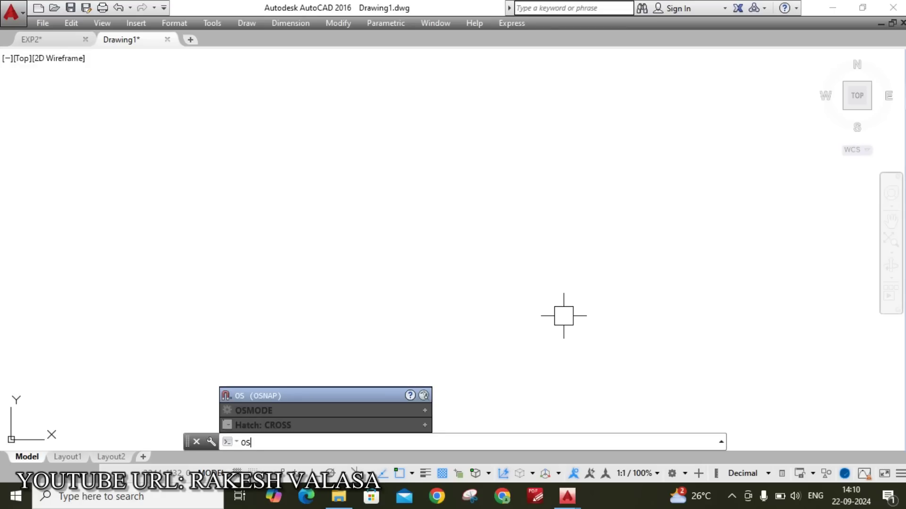
key(Return)
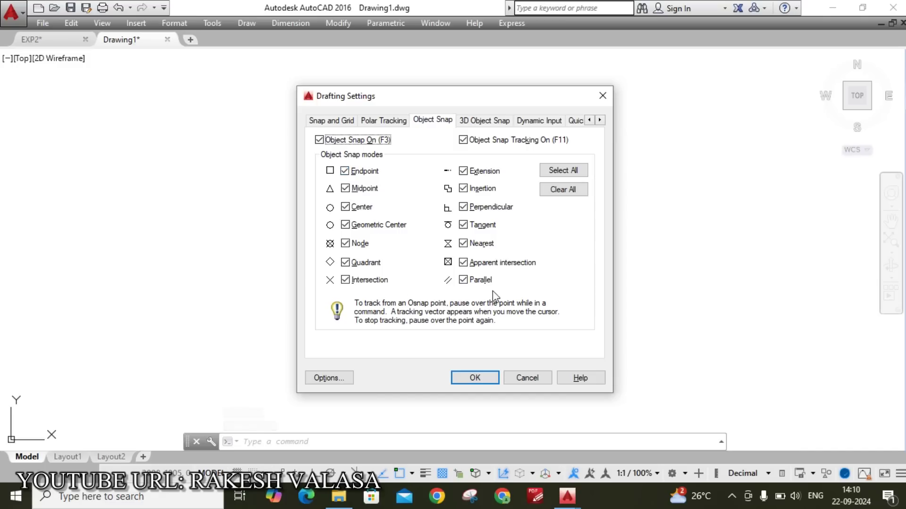
click(567, 171)
click(489, 379)
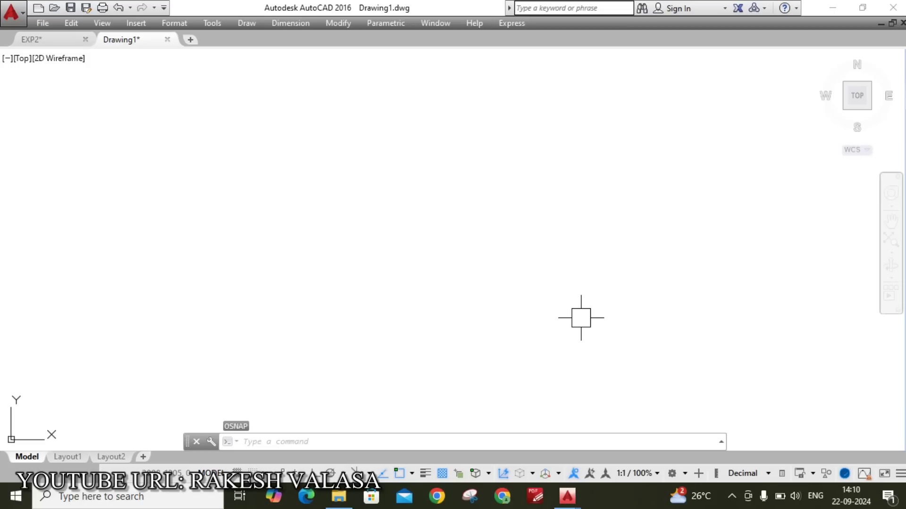
Set the drawing's upper limit to 297,210 with LIMMAX
text(LIMMAX)
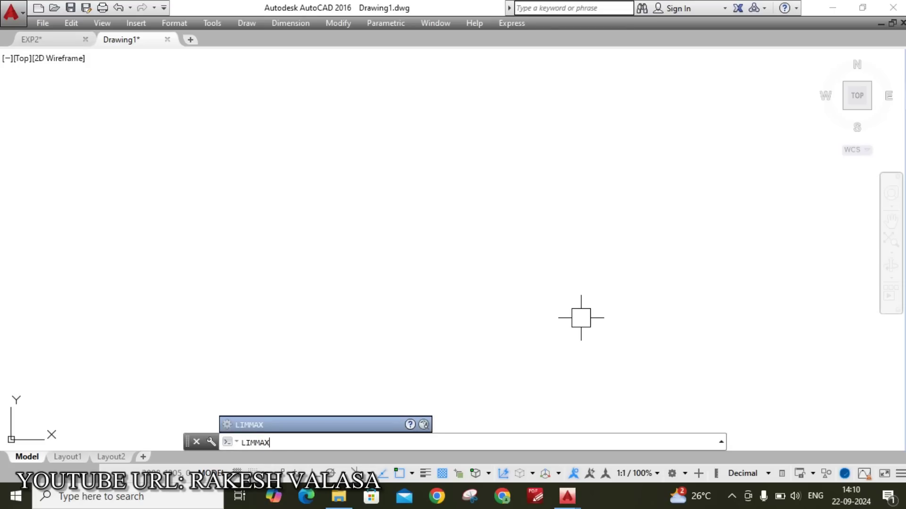
key(Return)
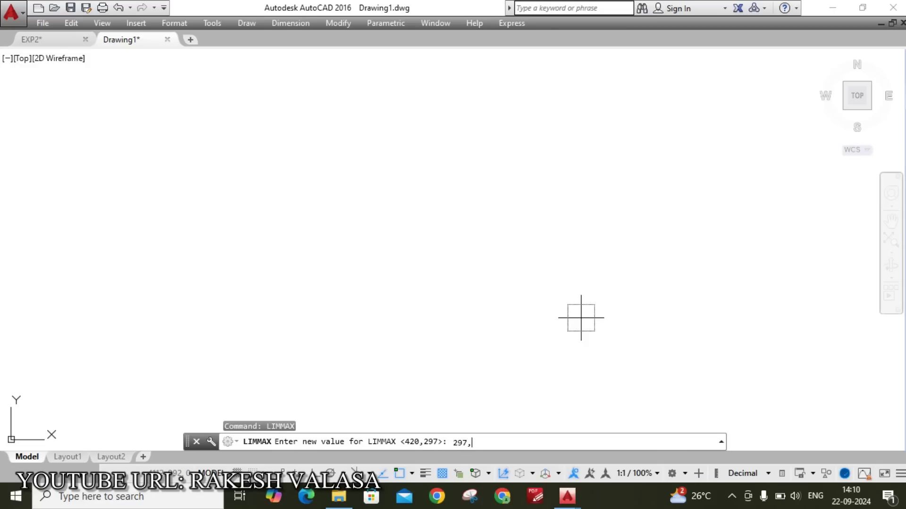
key(Return)
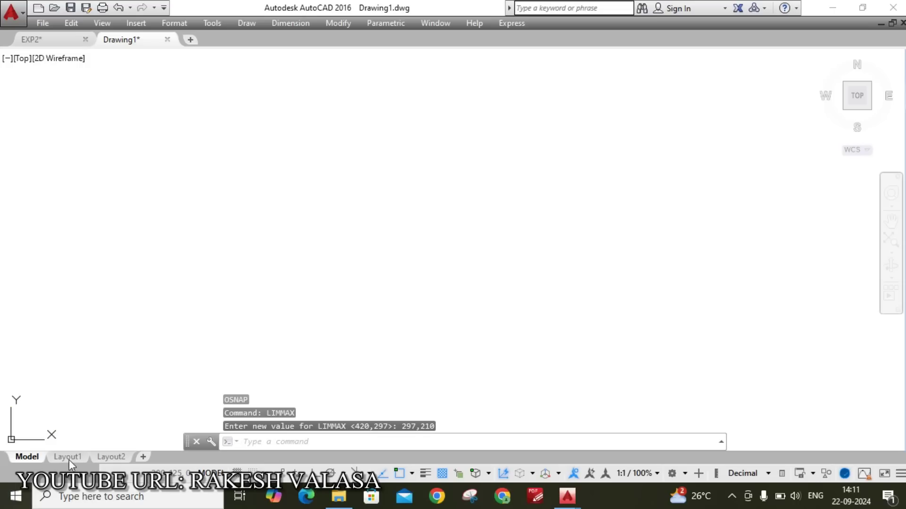
Set the UCS icon to the Noorigin option so it stays in the corner of the view
scroll(312, 279, down, 3)
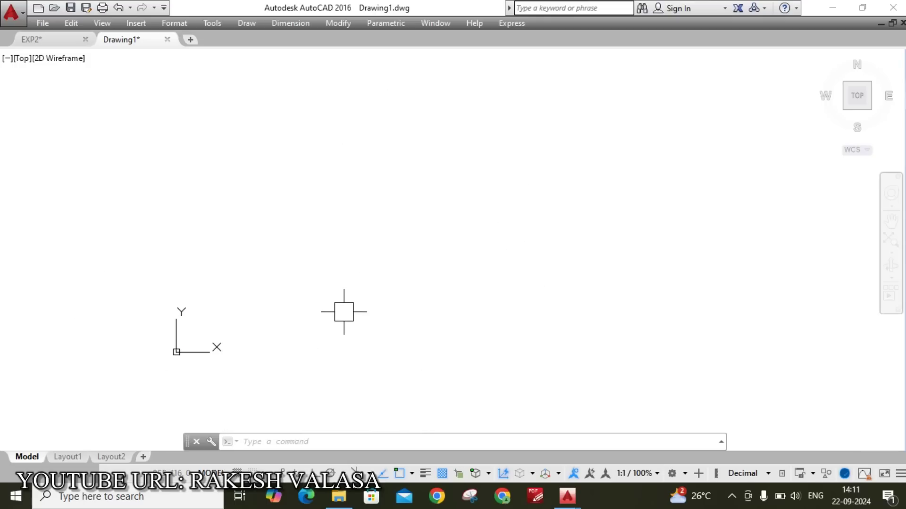
text(ucs)
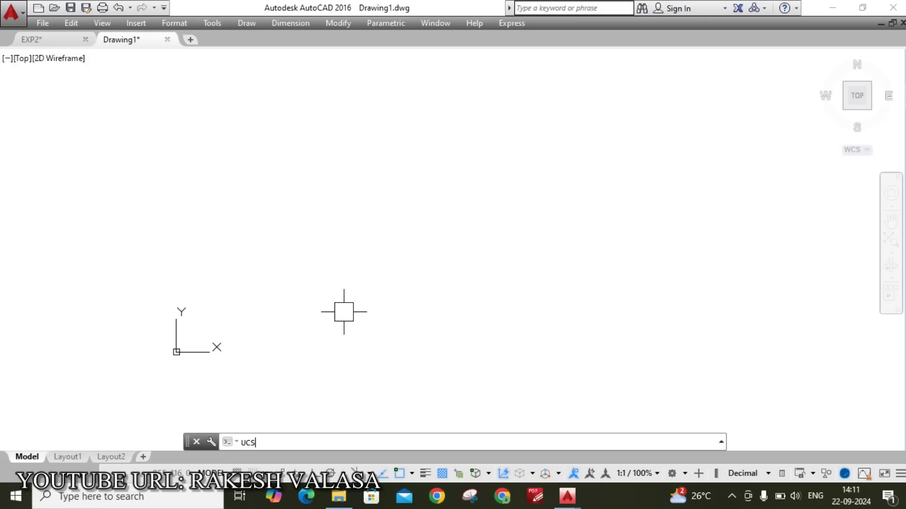
text(ic)
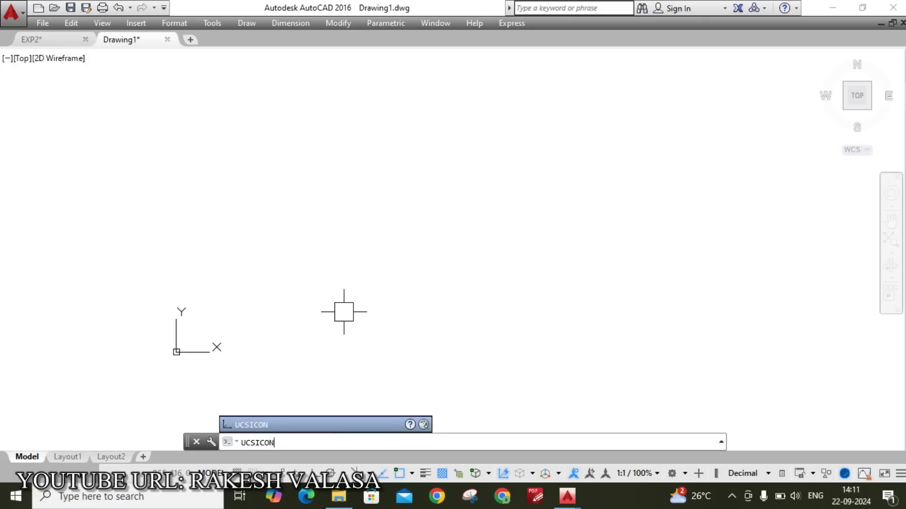
text(on)
key(Return)
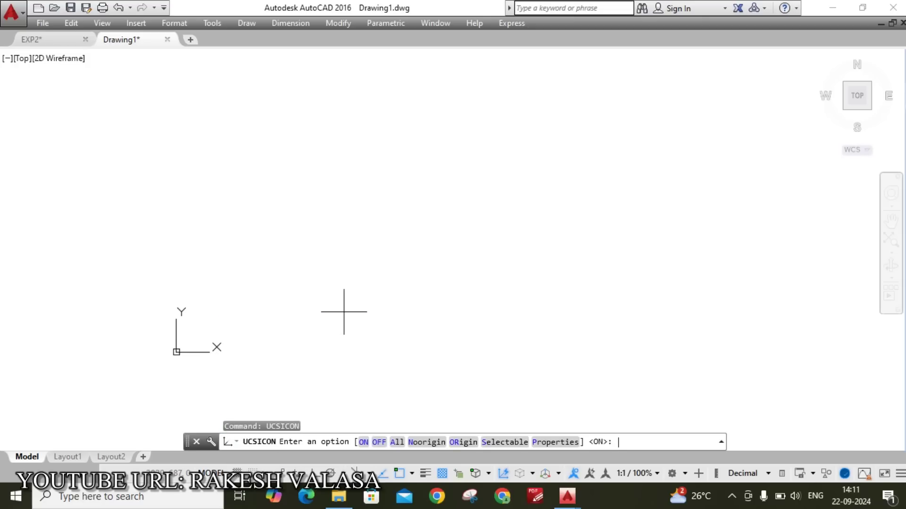
key(Return)
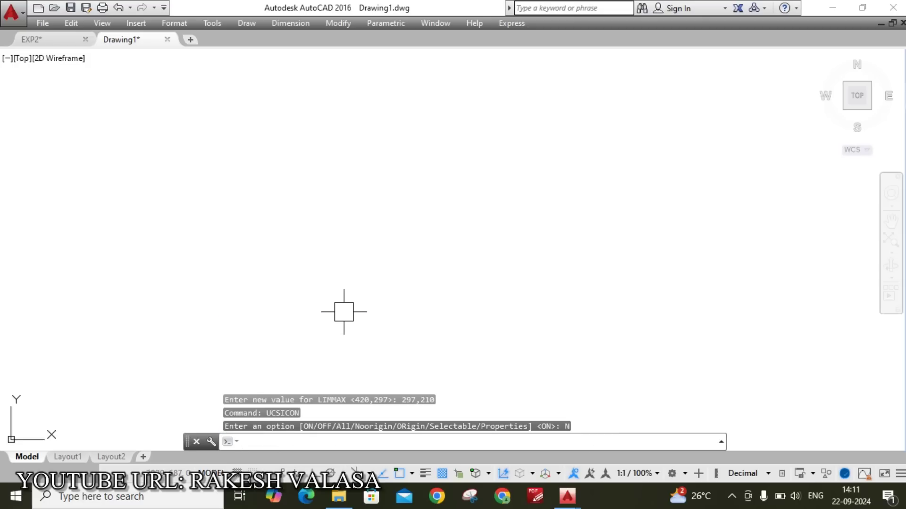
Zoom to show the entire drawing limits with the All option
text(z)
key(Return)
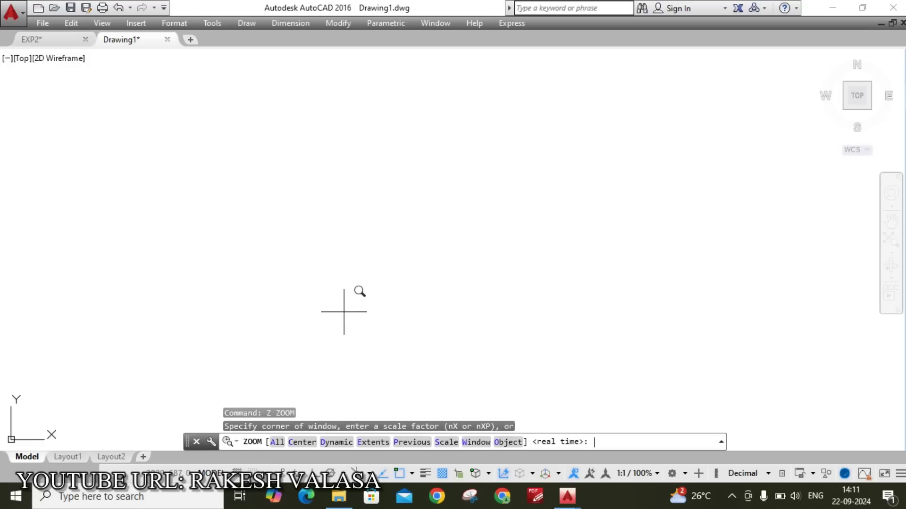
text(a)
key(Return)
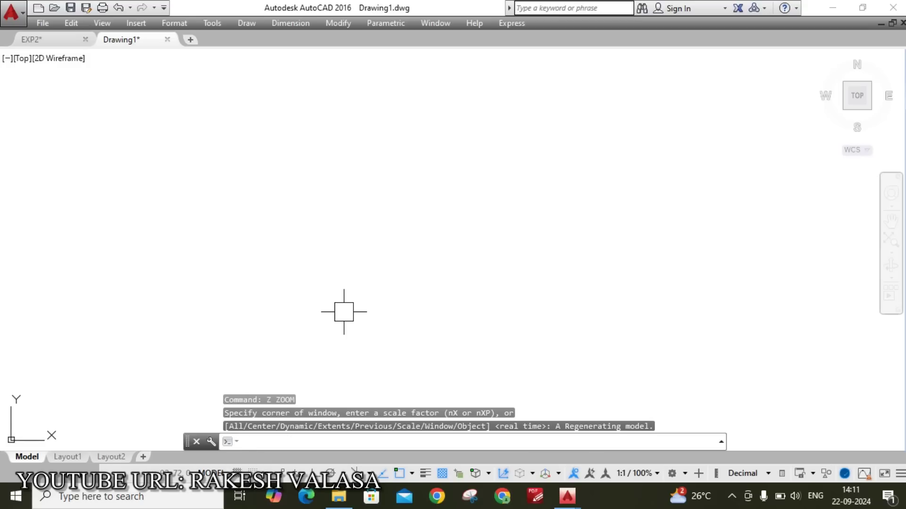
Copy the complete problem statement about point P from the EXP2 drawing's text and leave the text editor
click(55, 38)
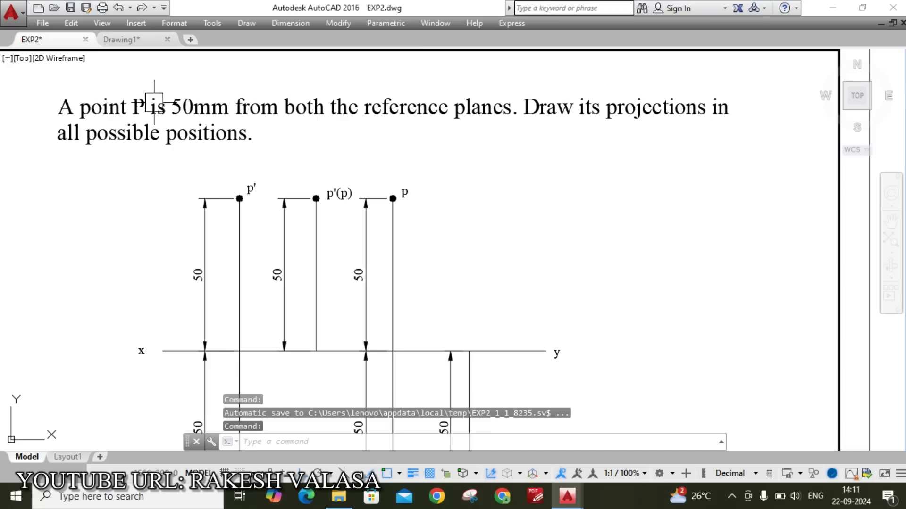
click(39, 81)
mouse_move(39, 81)
mouse_down()
mouse_move(175, 135)
mouse_move(248, 133)
mouse_up()
key(Escape)
click(208, 108)
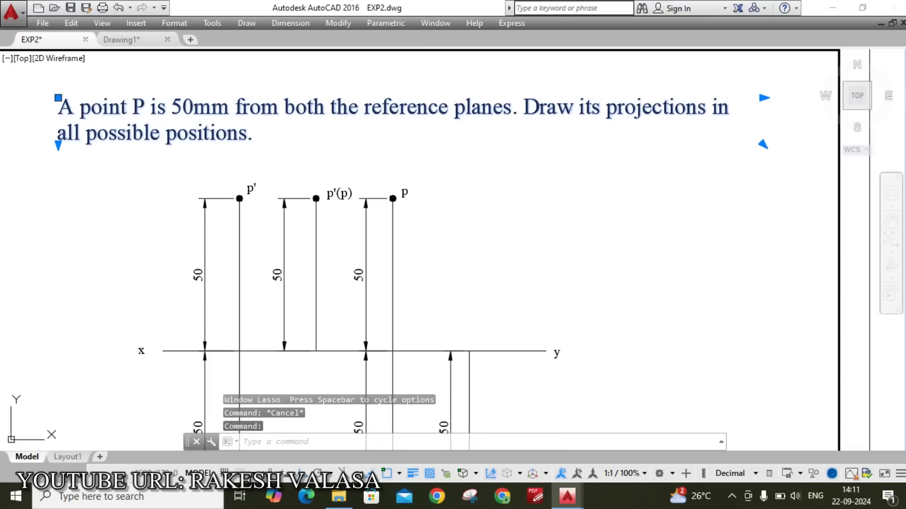
double_click(262, 130)
drag(262, 141, 59, 110)
key(ctrl+c)
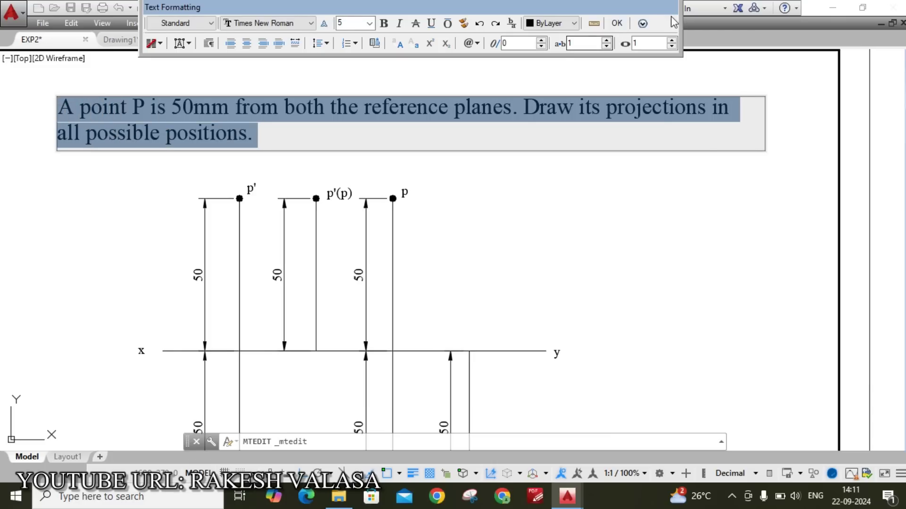
click(616, 23)
Paste the copied problem statement into the upper part of Drawing1
click(121, 42)
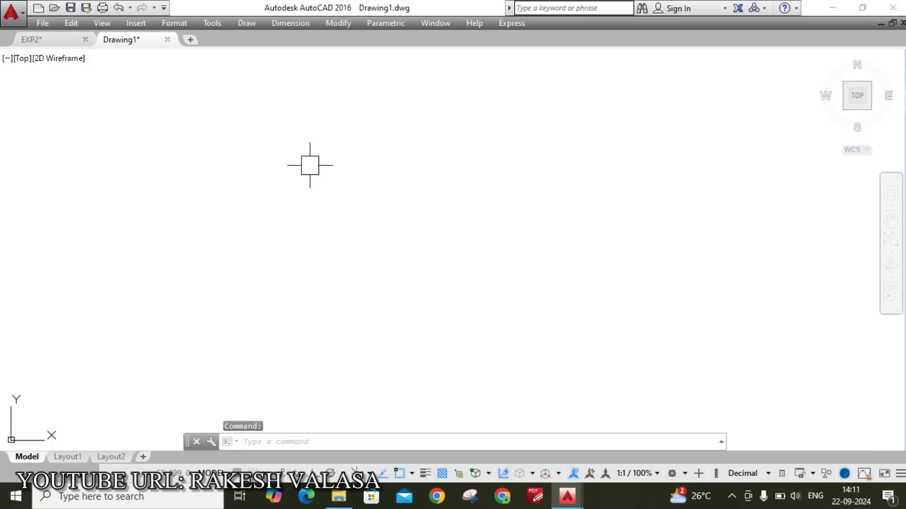
key(ctrl+v)
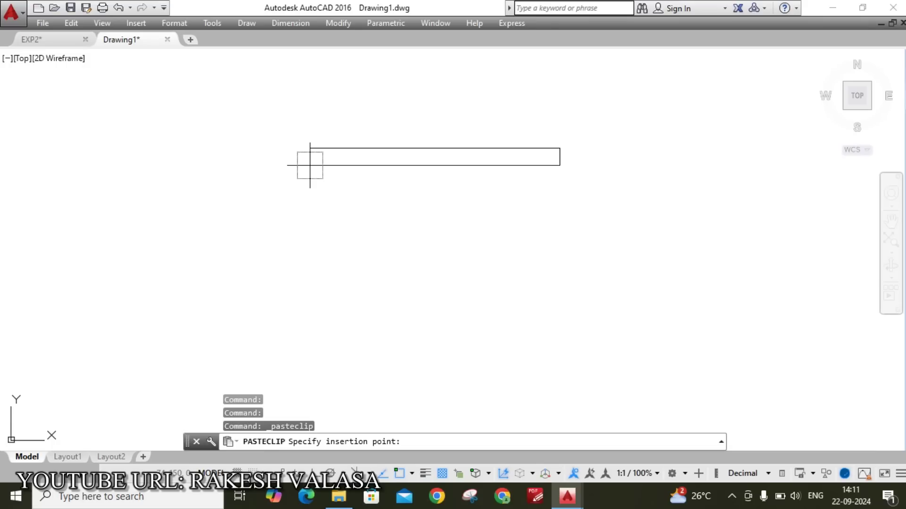
click(265, 150)
scroll(267, 157, up, 3)
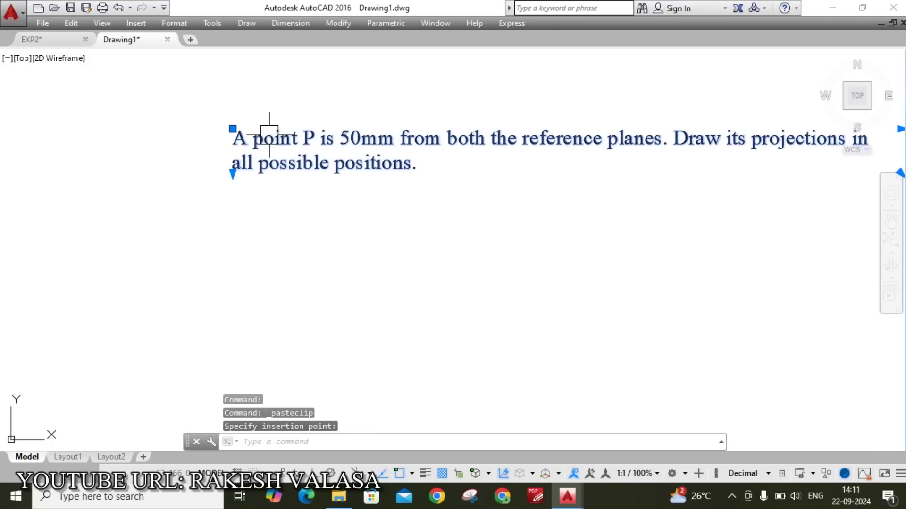
key(Escape)
scroll(362, 157, down, 2)
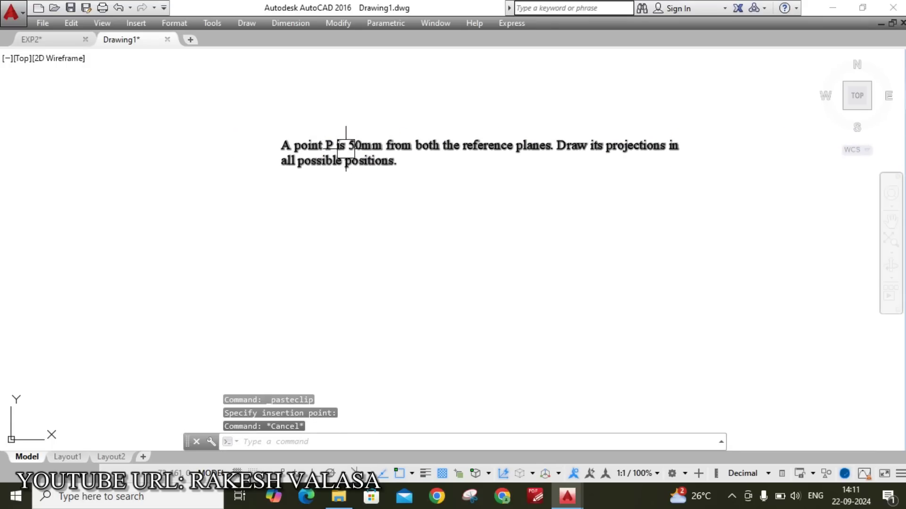
Examine the finished projections above and below the xy line in EXP2, and return to Drawing1
click(59, 37)
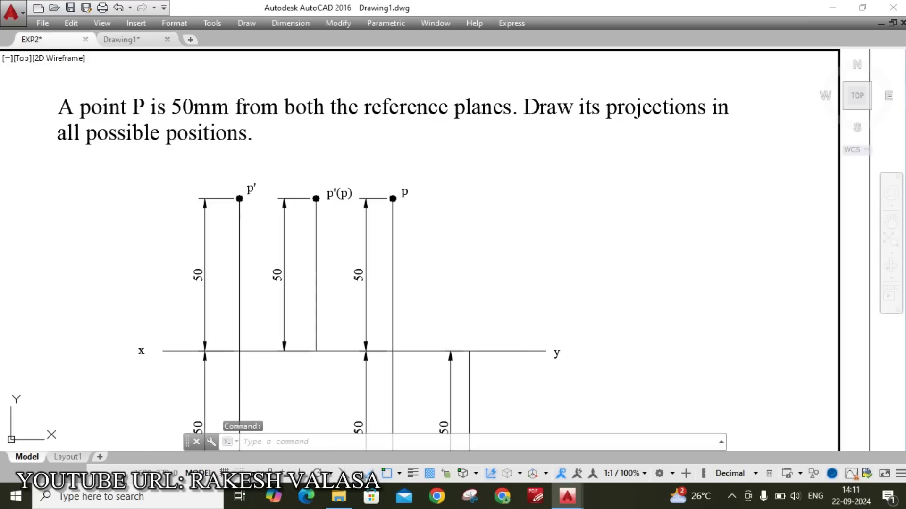
middle_drag(489, 257, 499, 177)
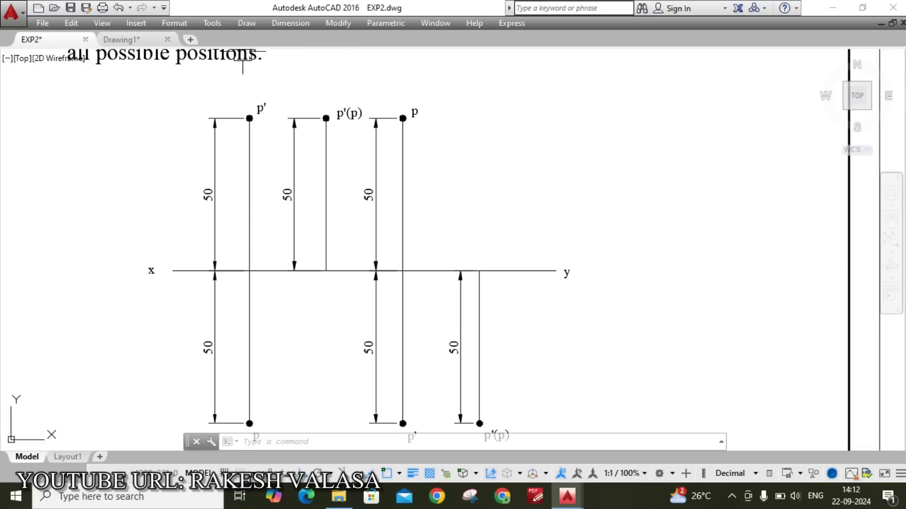
click(137, 39)
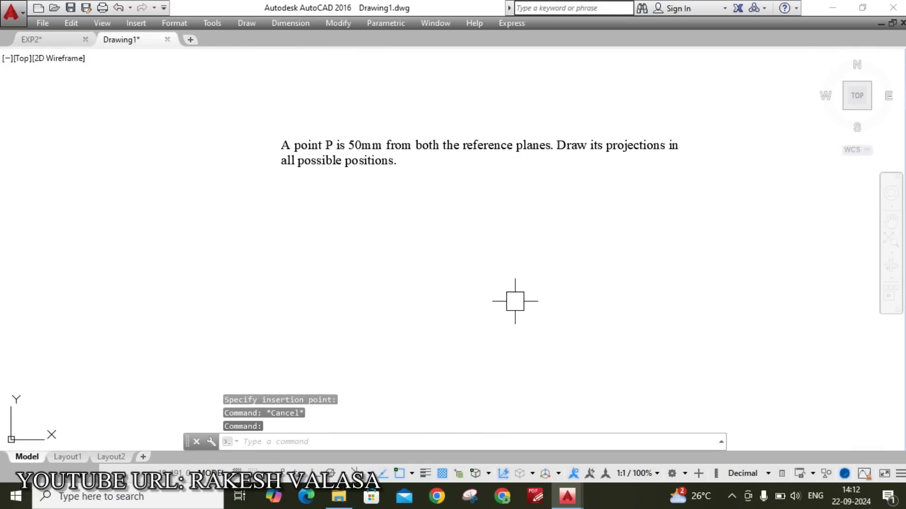
Draw a horizontal reference line 125 mm long below the problem statement, with Ortho on
text(L)
key(Return)
click(291, 320)
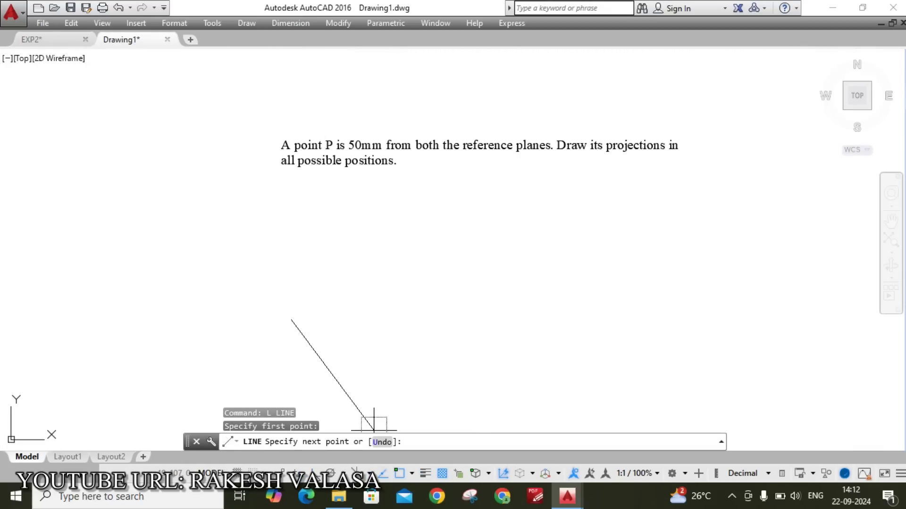
click(313, 473)
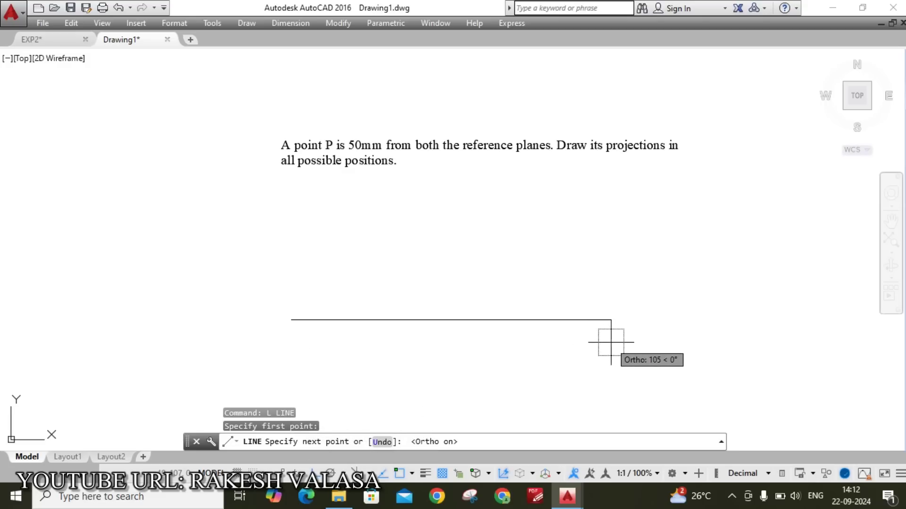
text(1)
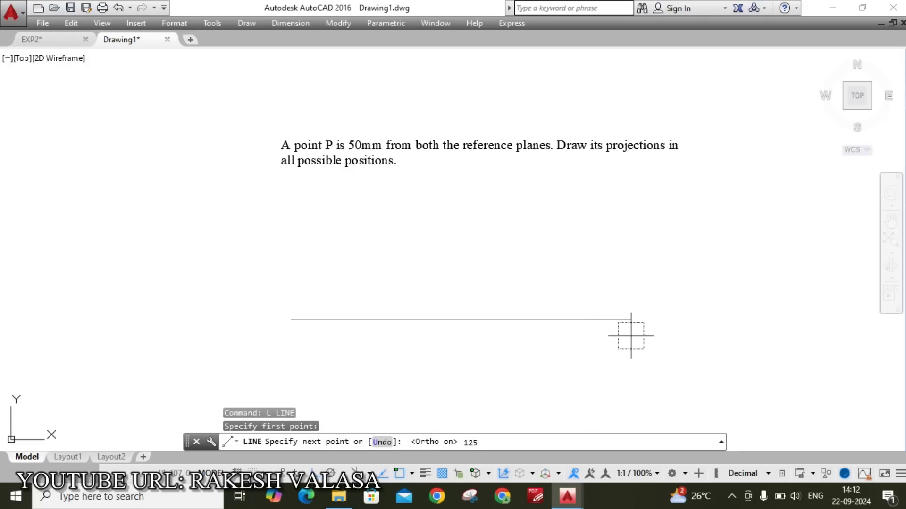
text(25)
key(Return)
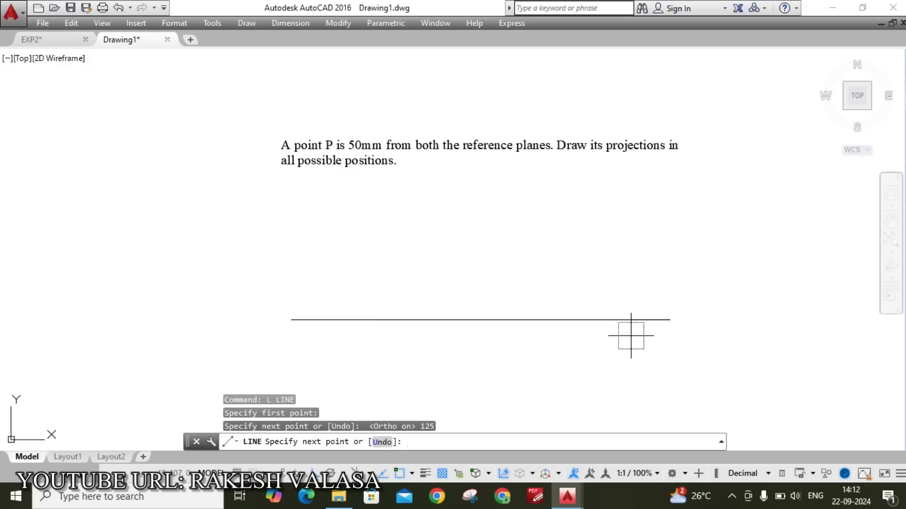
key(Escape)
Add the multiline text label x beside the left end of the 125 mm reference line
middle_drag(409, 364, 417, 318)
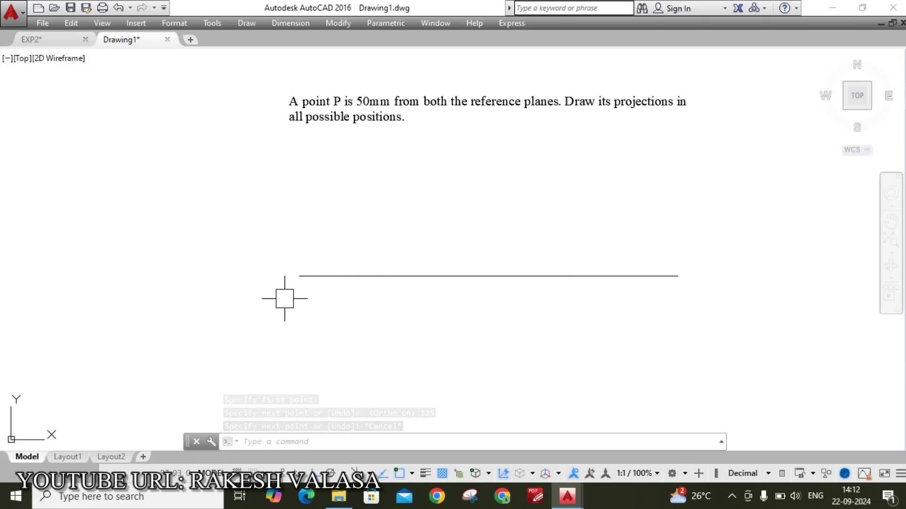
text(t)
key(Return)
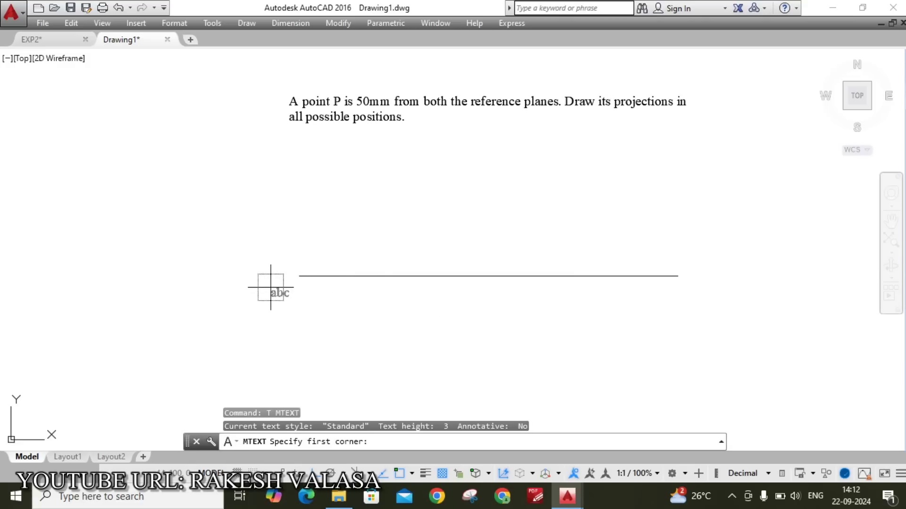
scroll(270, 287, up, 2)
click(273, 257)
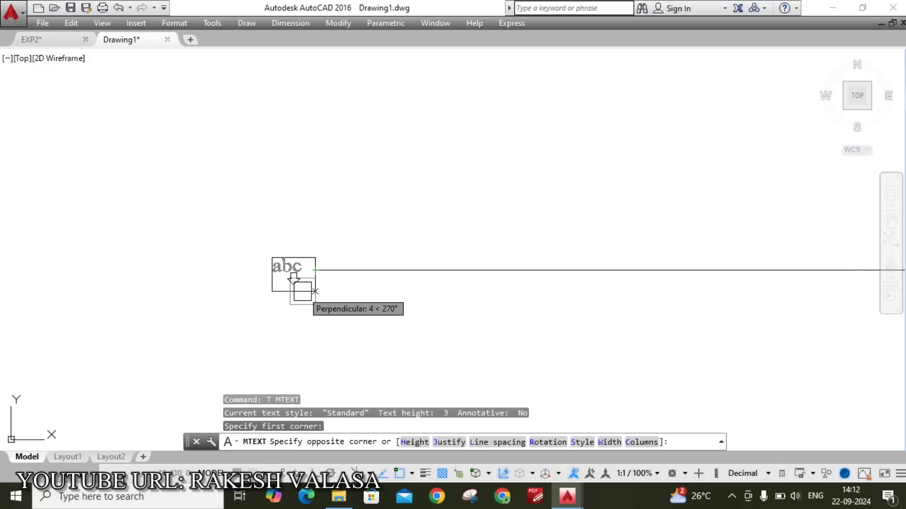
click(315, 291)
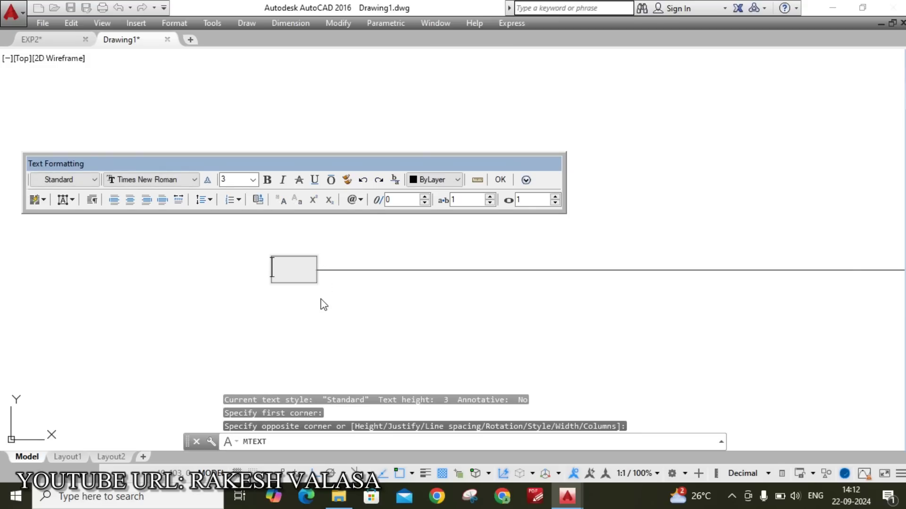
text(X)
click(500, 180)
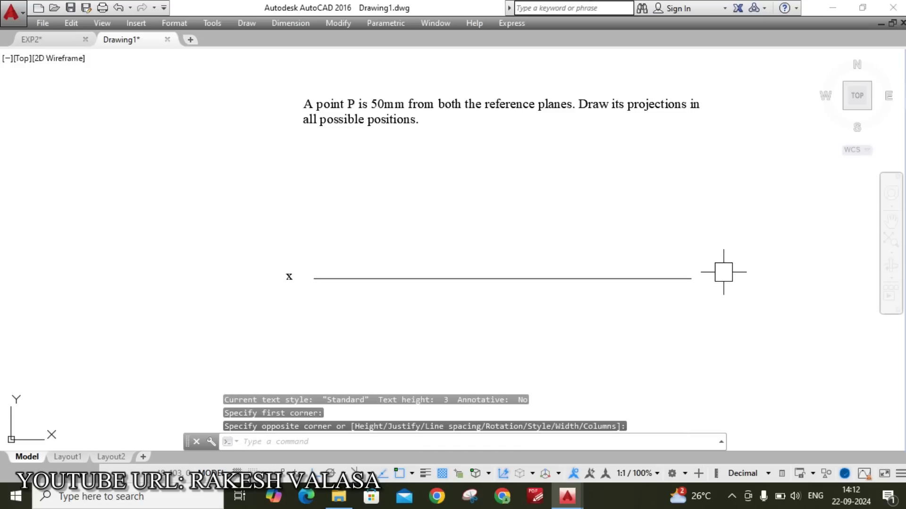
Add the multiline text label y beside the right end of the reference line
text(T)
key(Return)
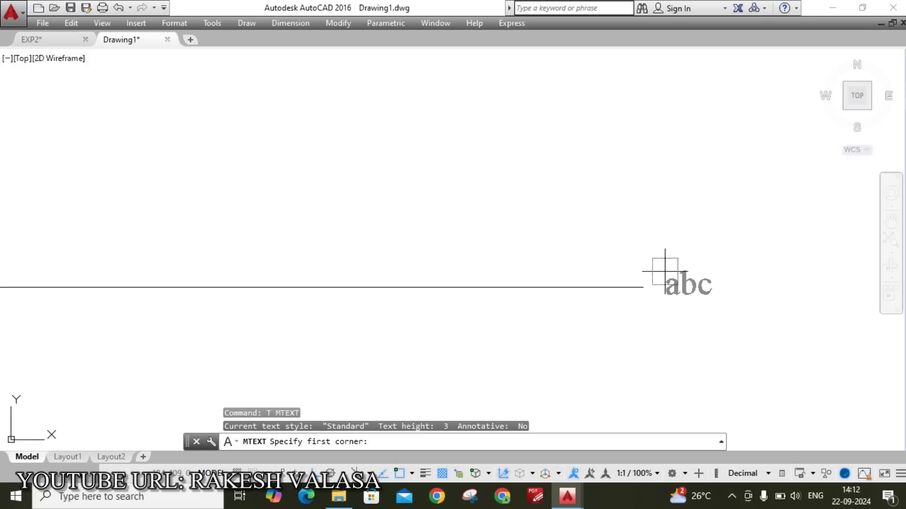
click(661, 267)
click(721, 306)
text(y)
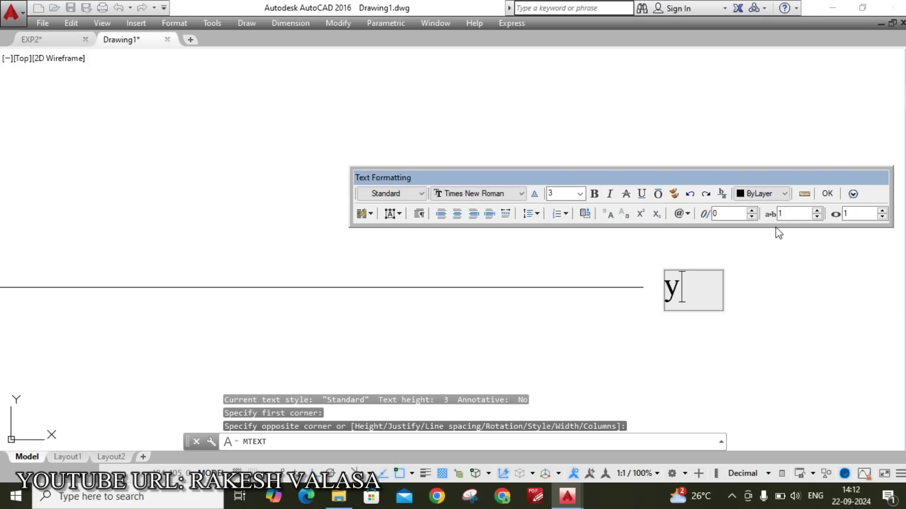
click(825, 190)
click(764, 287)
scroll(765, 288, down, 2)
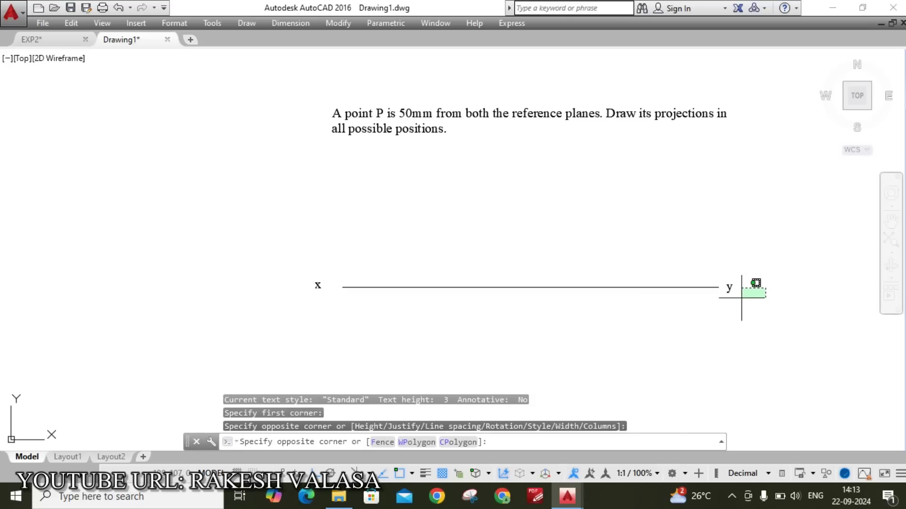
key(Escape)
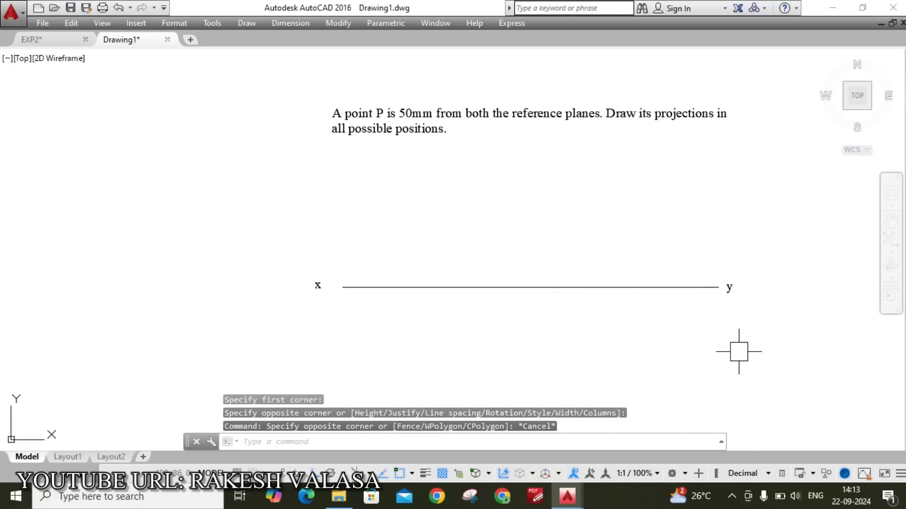
Divide the xy reference line into 5 equal segments
text(DIV)
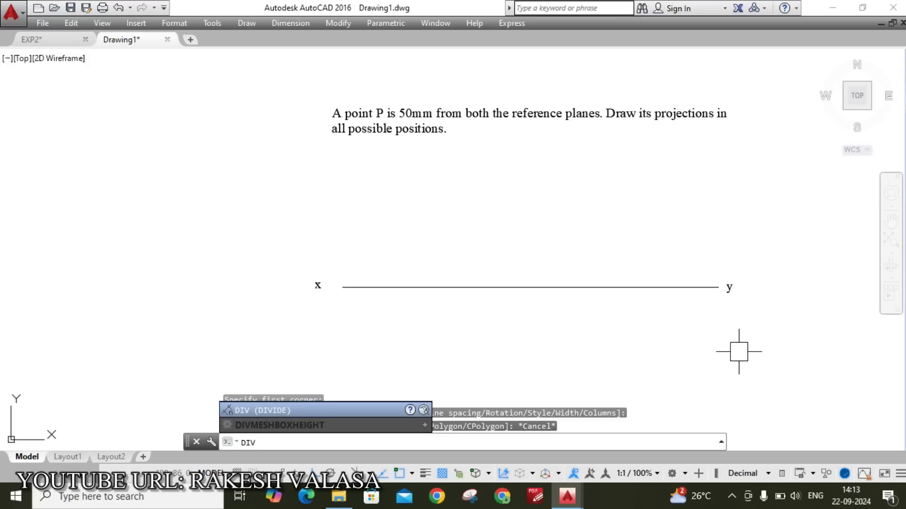
key(Return)
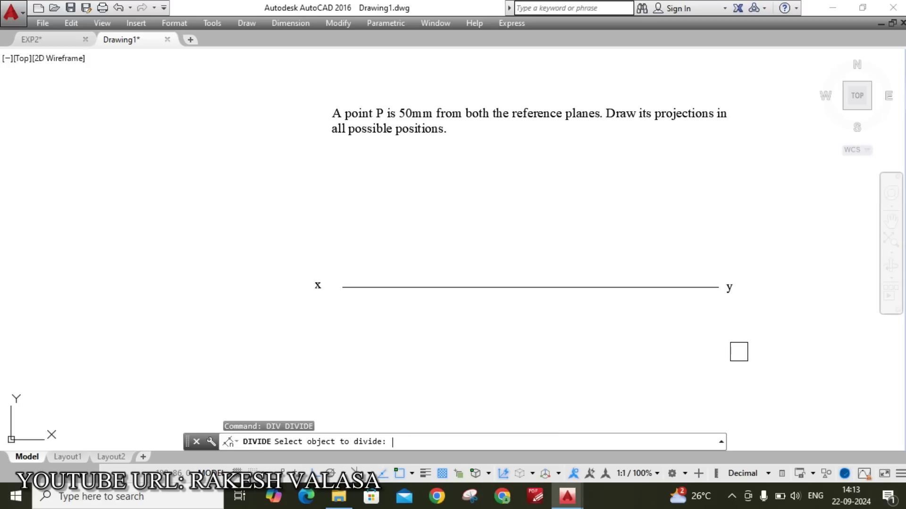
click(585, 287)
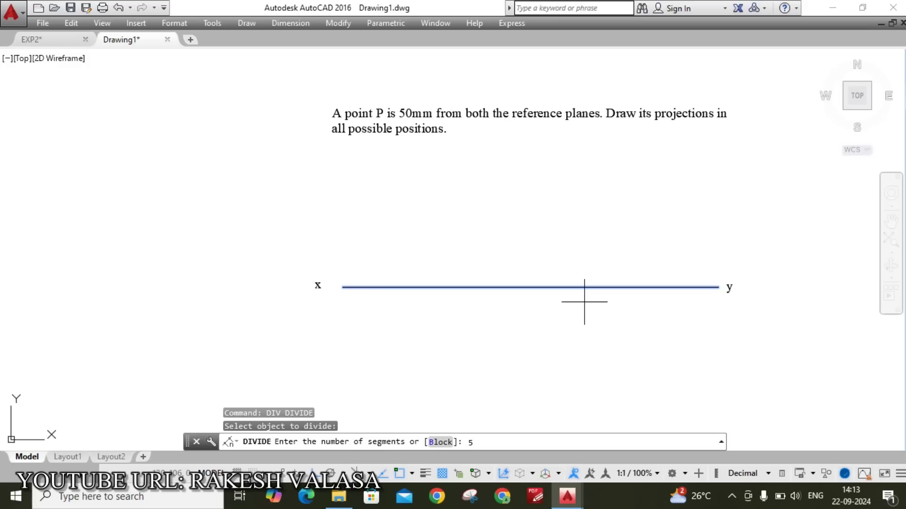
key(Return)
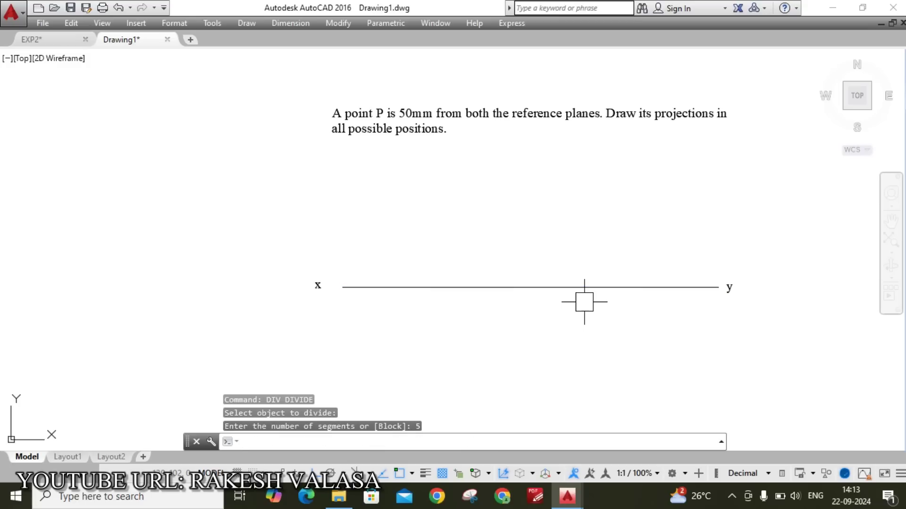
key(Escape)
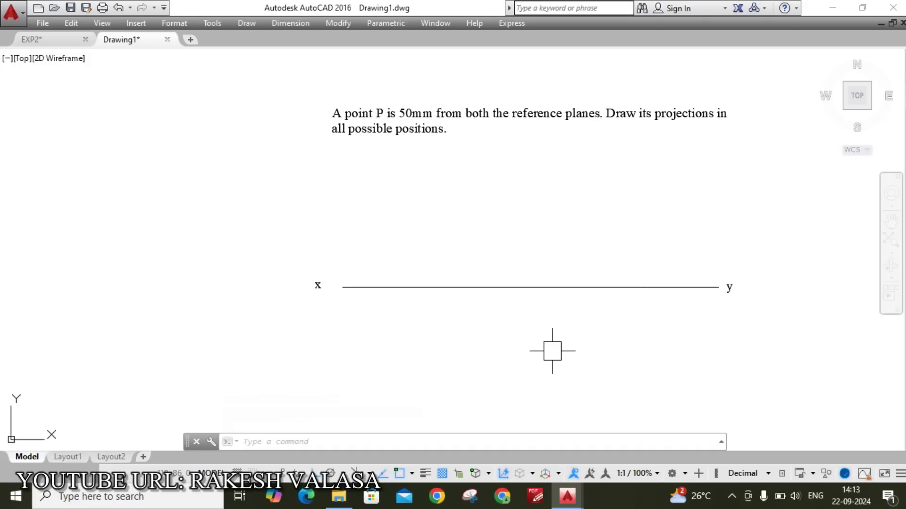
Set the point style to the short vertical tick to mark the divisions on the xy line
text(ddptyp)
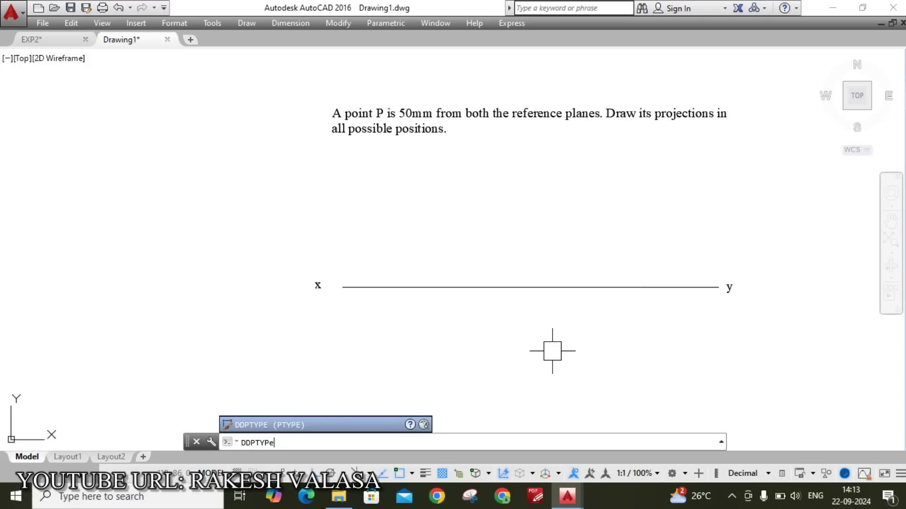
key(Return)
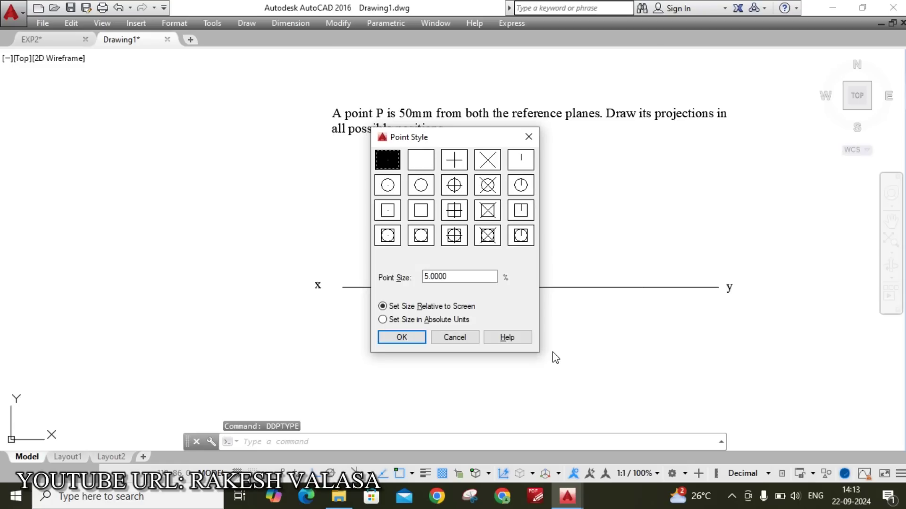
click(523, 161)
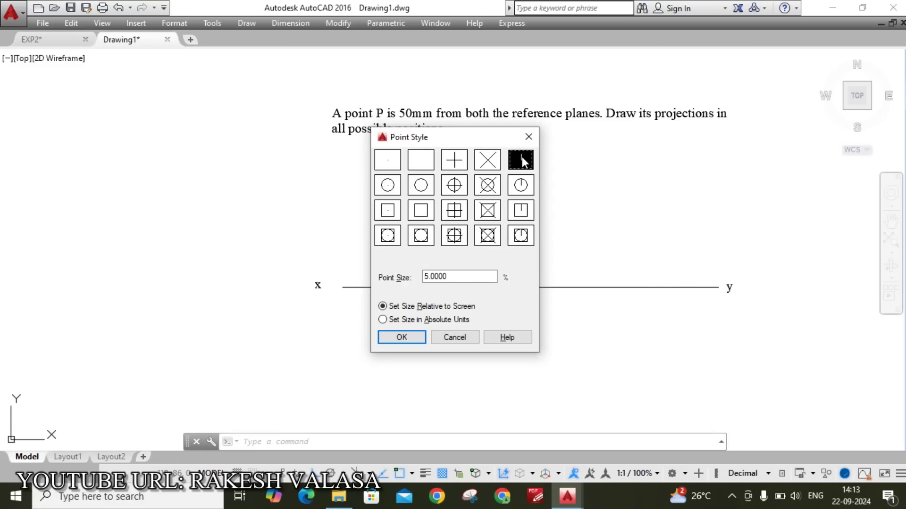
click(401, 337)
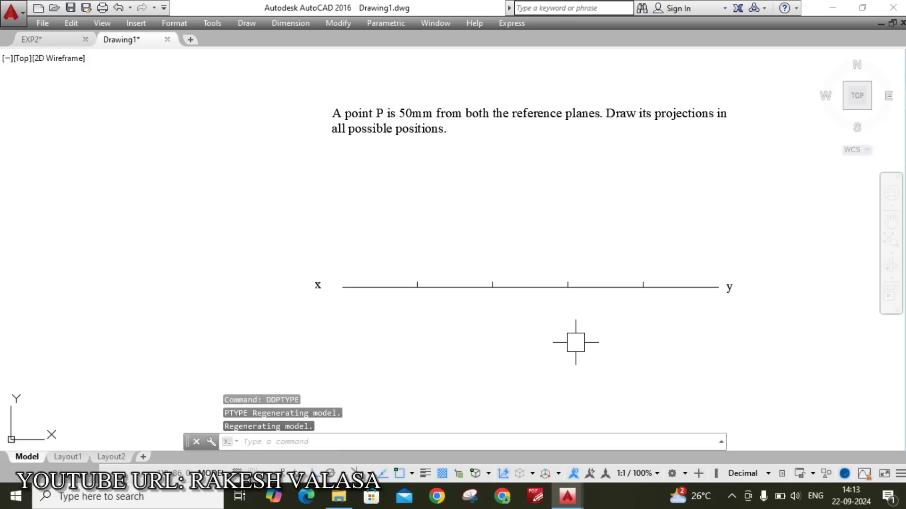
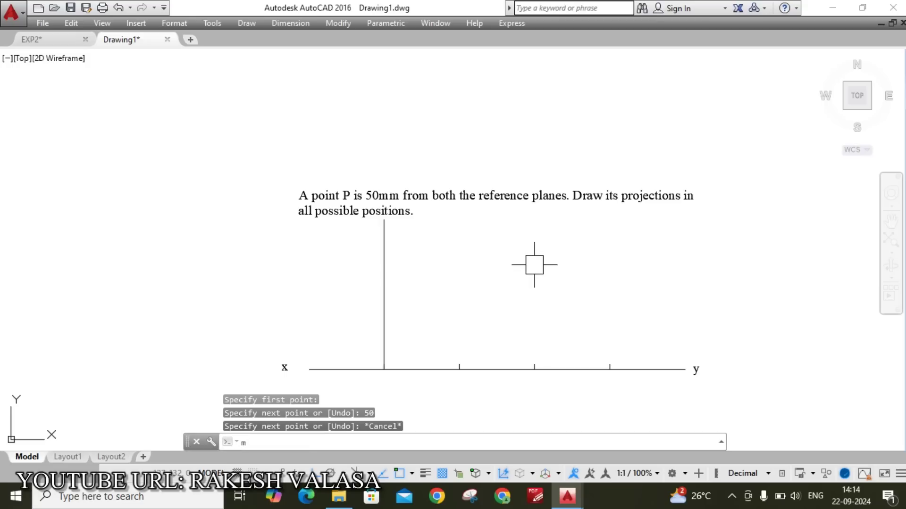
Move the problem statement text straight up by about 16 mm, clear of the vertical projector line
key(Return)
click(493, 196)
key(Return)
click(493, 195)
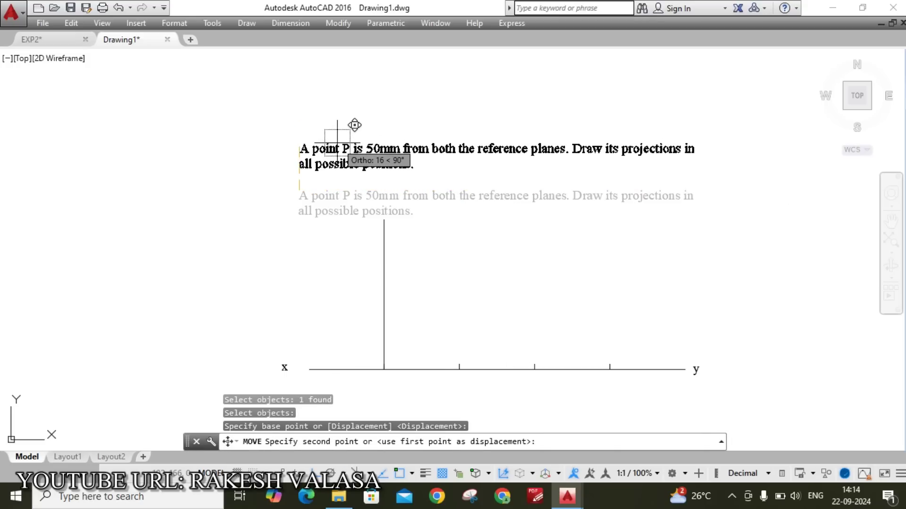
click(338, 148)
key(Escape)
scroll(455, 192, down, 1)
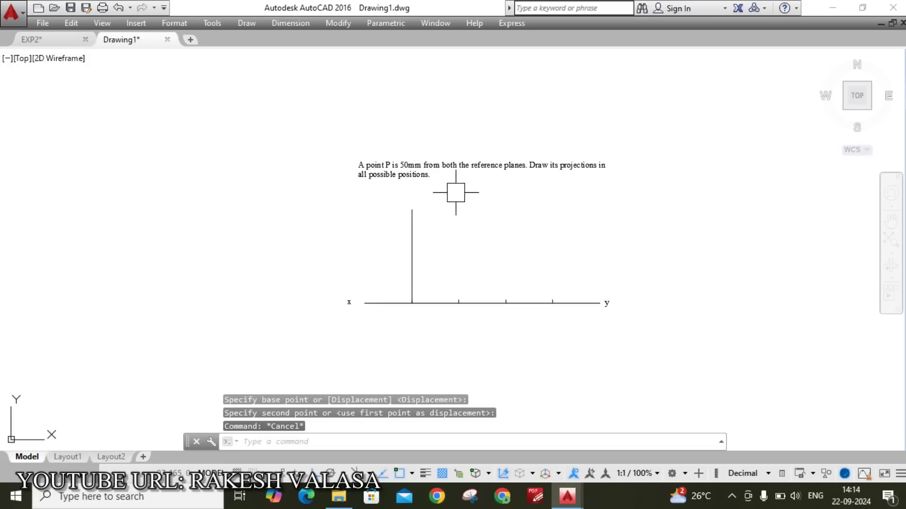
Add the multiline text label p' beside the upper end of the vertical line above xy
scroll(405, 202, up, 1)
text(t)
key(Return)
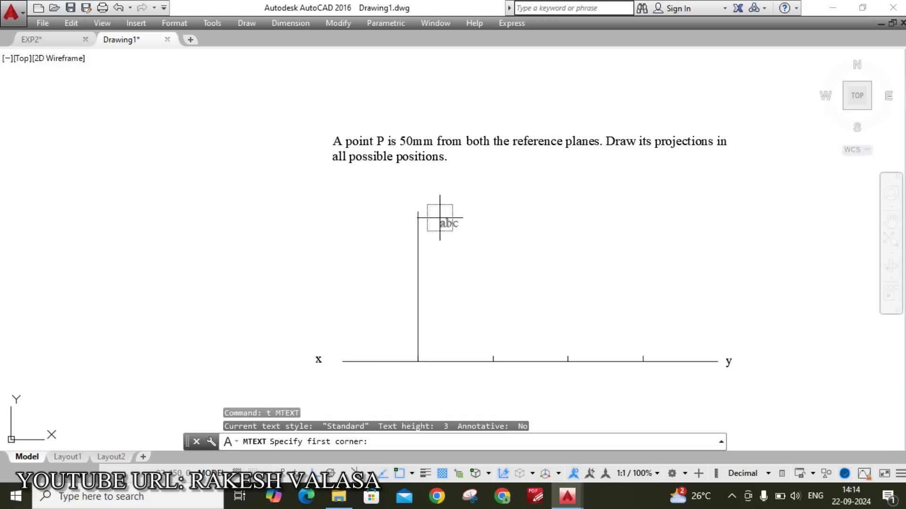
key(Escape)
text(T)
key(Return)
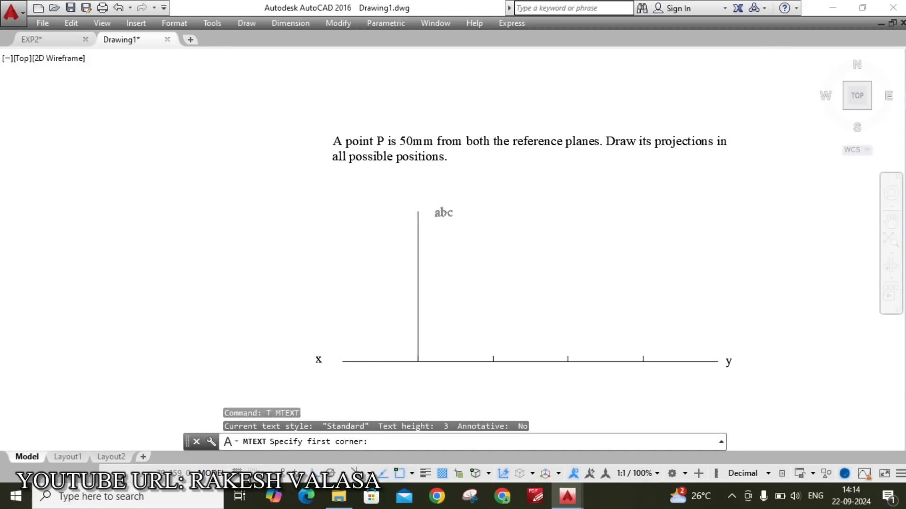
scroll(437, 210, up, 3)
click(406, 192)
click(473, 233)
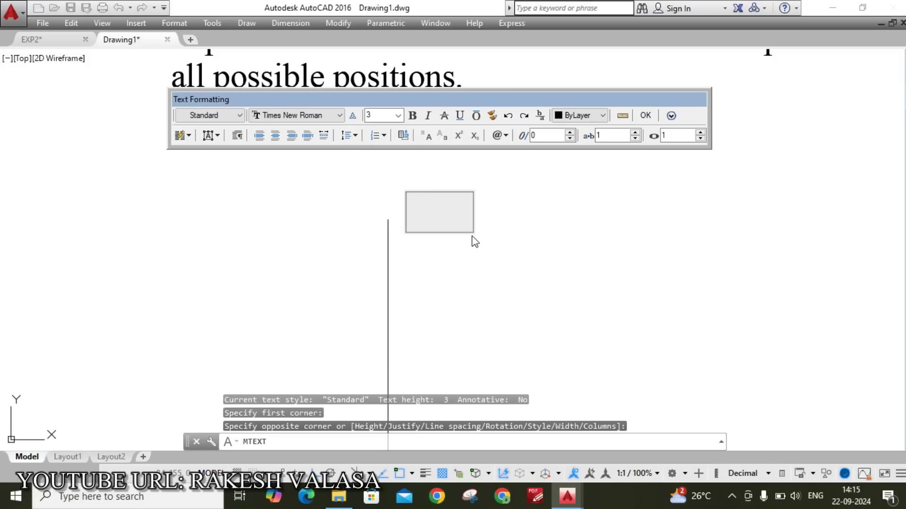
text(p')
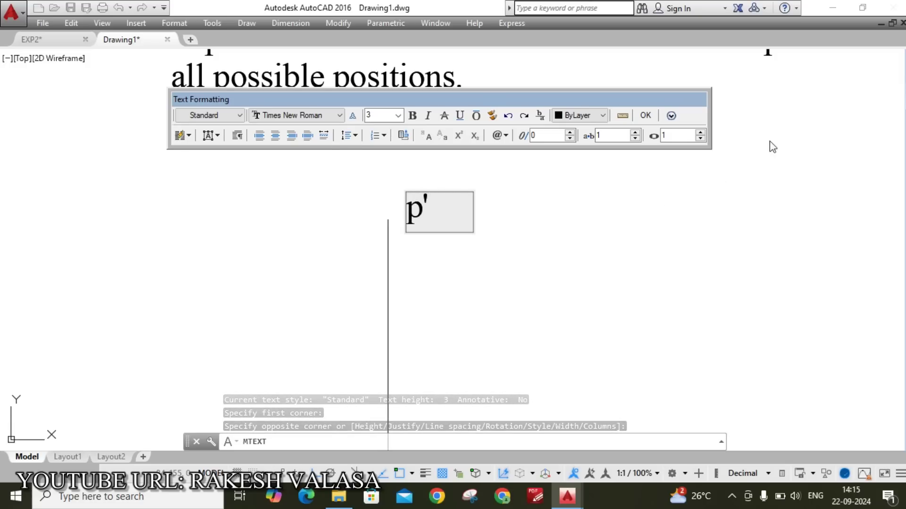
click(644, 115)
scroll(599, 250, down, 6)
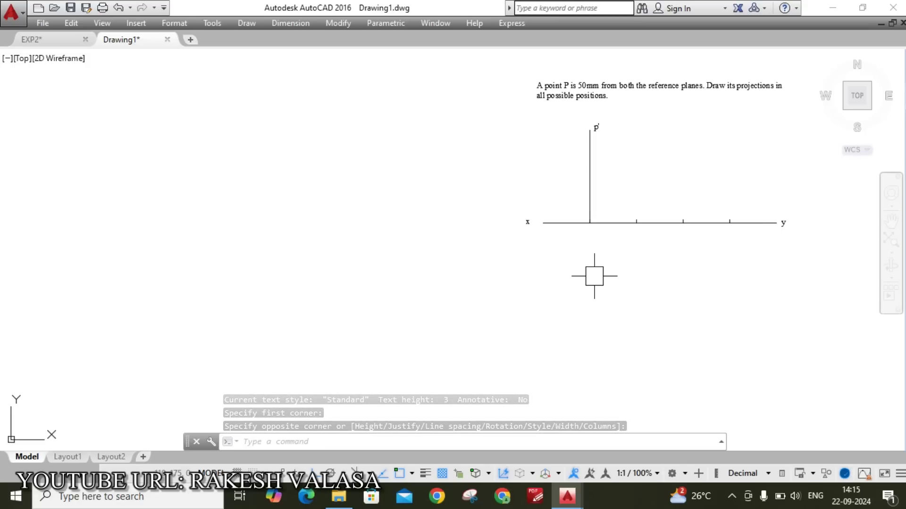
Draw a 50 mm line vertically downward from the first division point on the xy line
text(l)
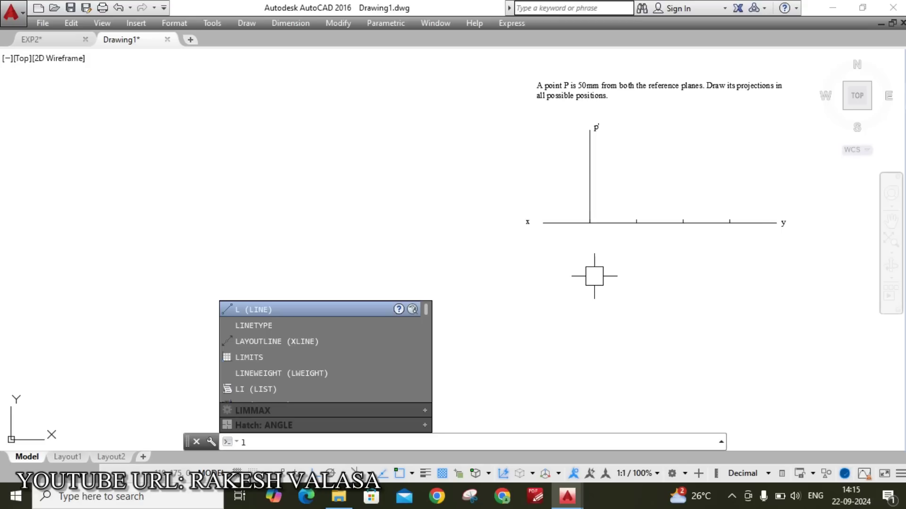
key(Return)
click(590, 222)
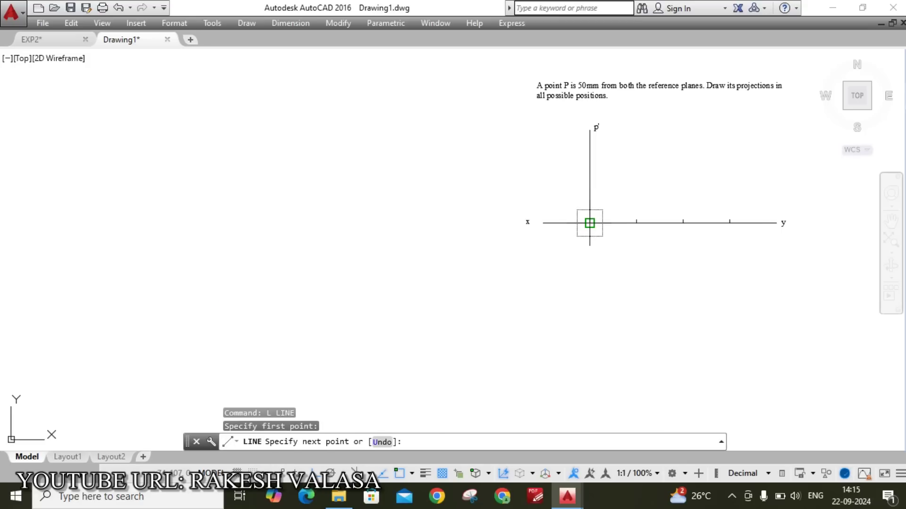
text(50)
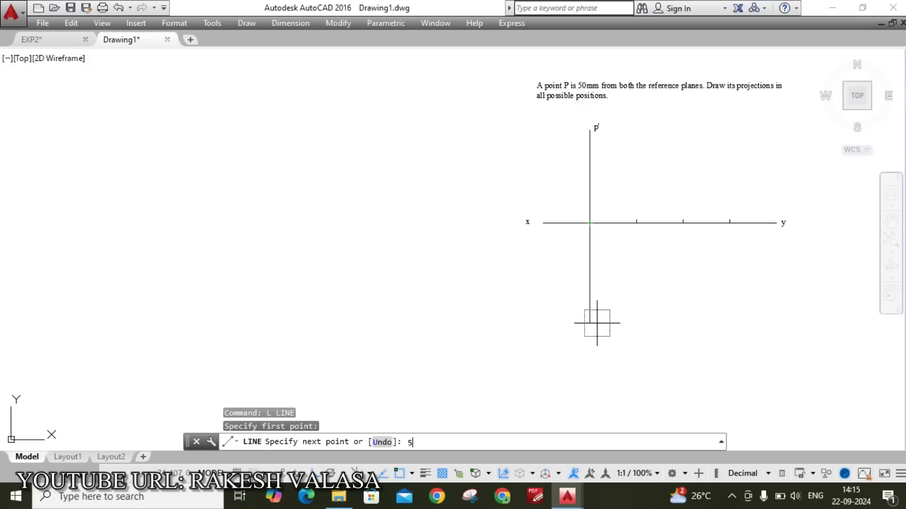
key(Return)
key(Escape)
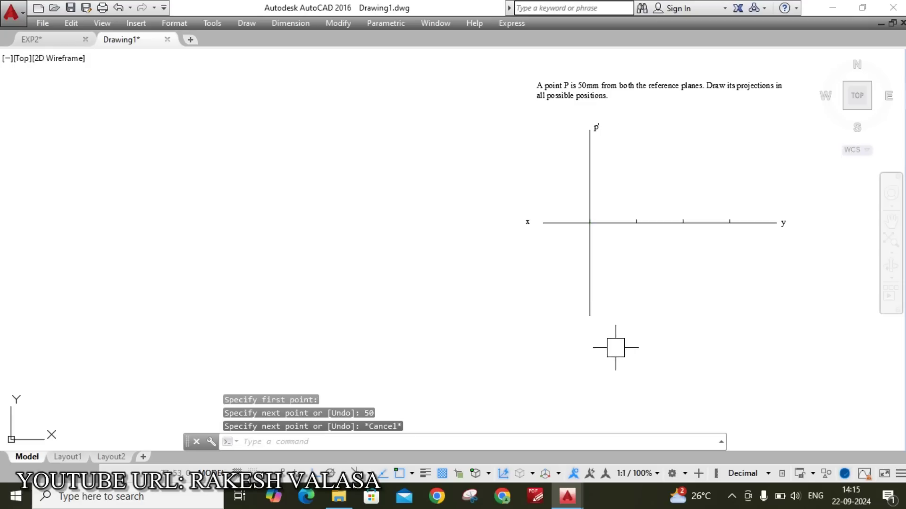
Add the multiline text label p just below the lower end of the first vertical projector line
text(t)
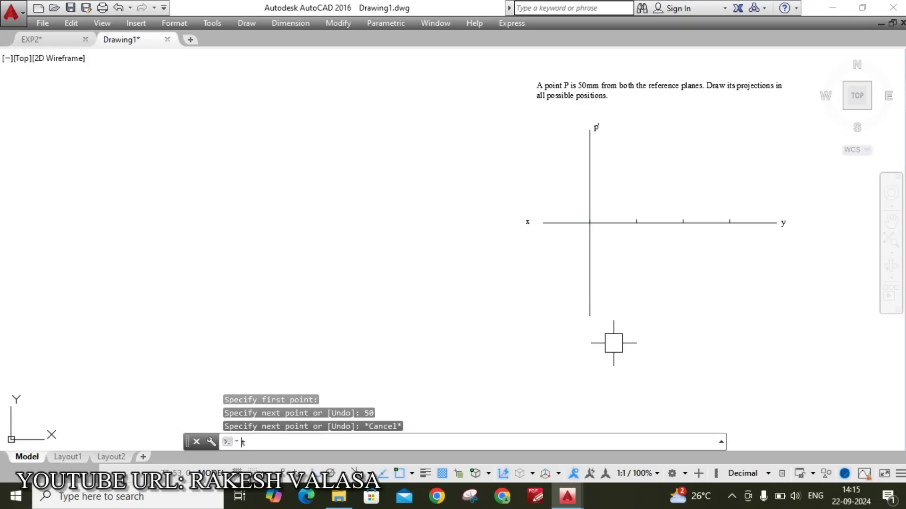
key(Return)
scroll(594, 319, up, 4)
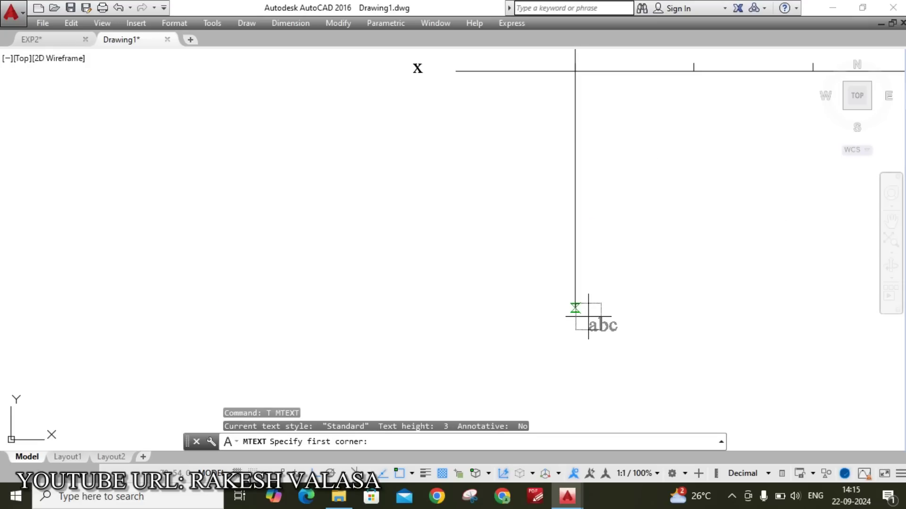
scroll(590, 315, up, 2)
click(543, 297)
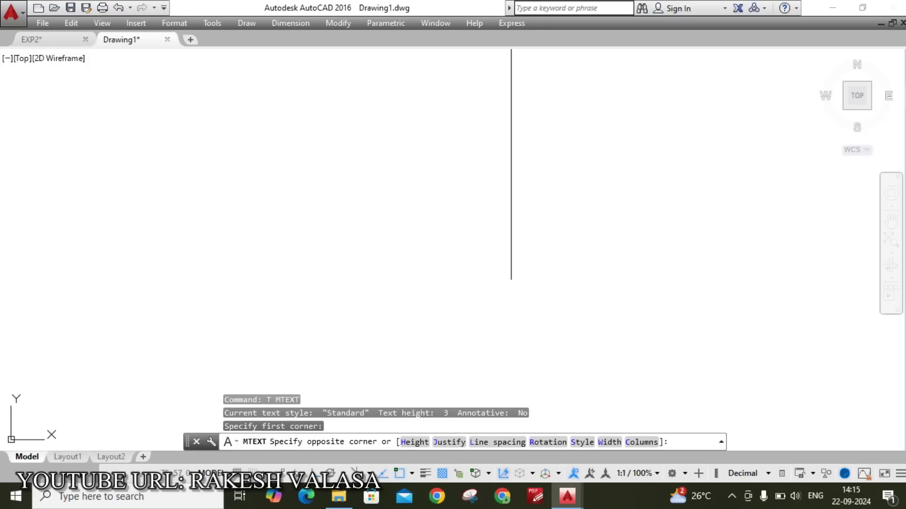
click(631, 349)
text(a)
key(BackSpace)
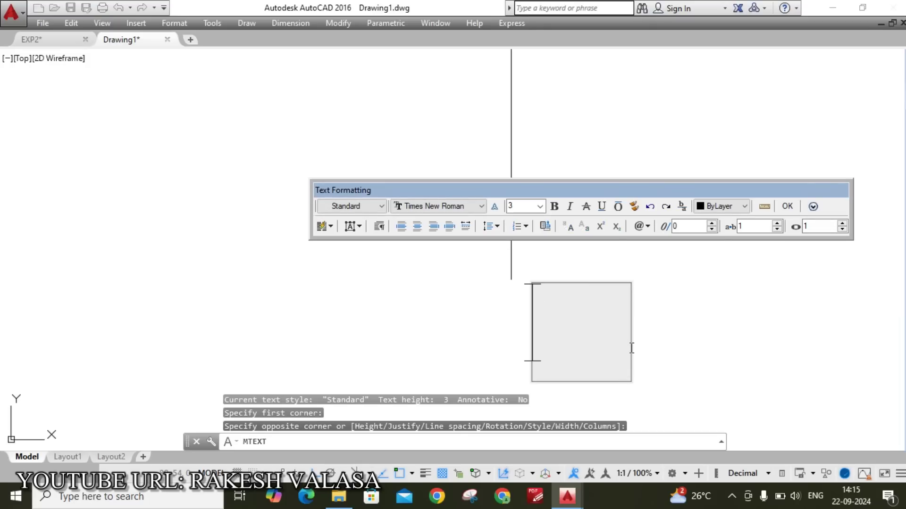
text(p)
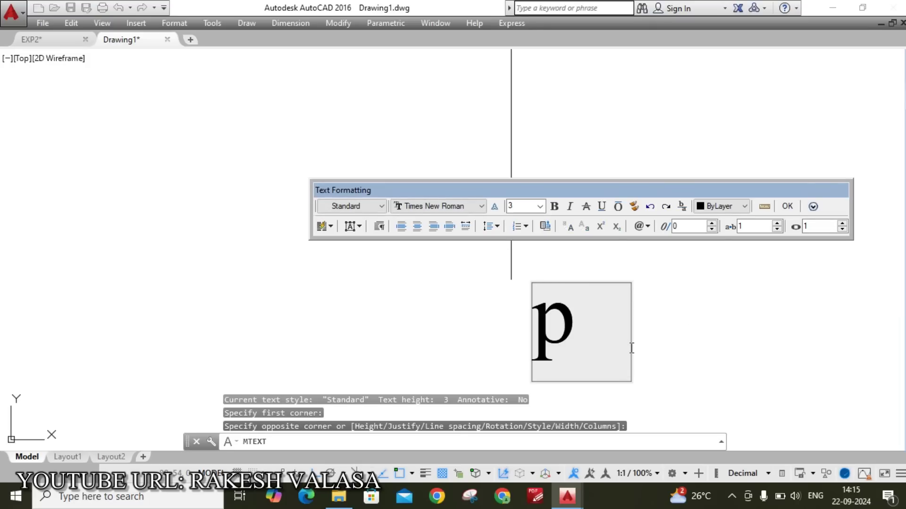
click(794, 208)
Add a vertical linear dimension from p' to the xy line, placed to the left of the first projector
scroll(725, 299, down, 5)
middle_drag(735, 269, 618, 332)
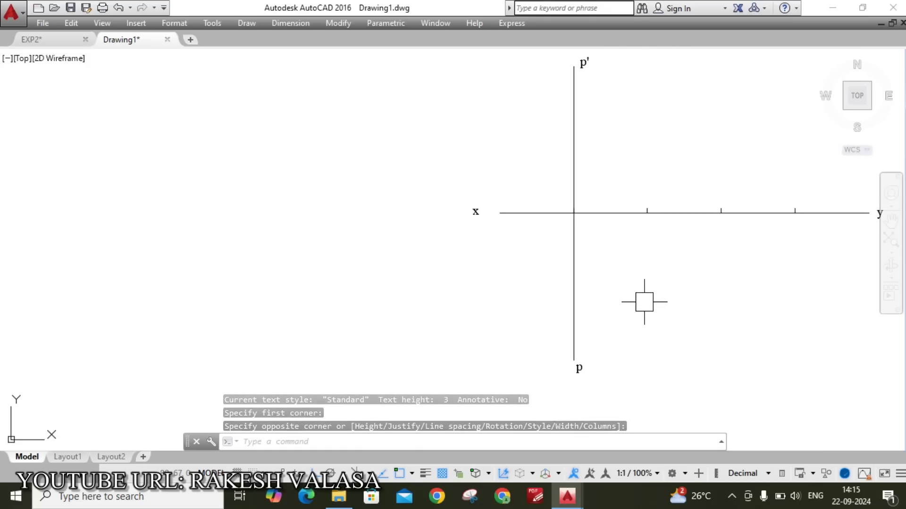
text(dli)
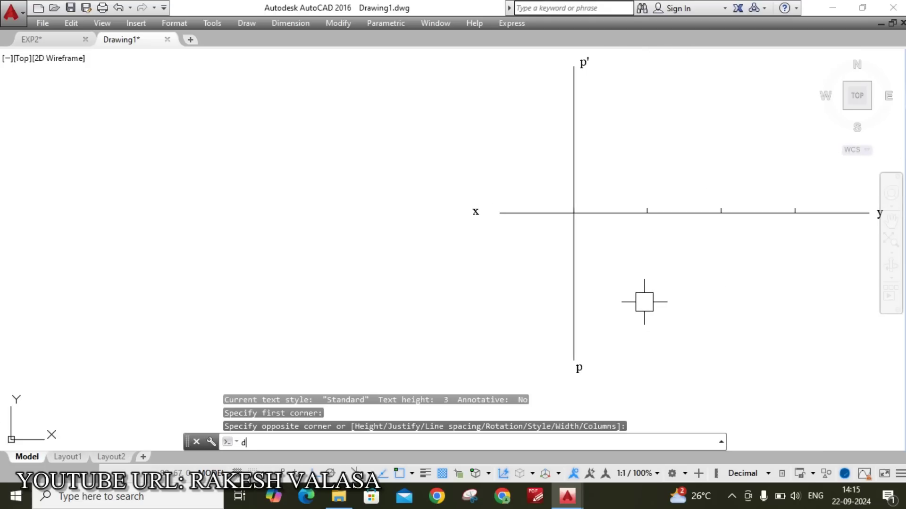
key(Return)
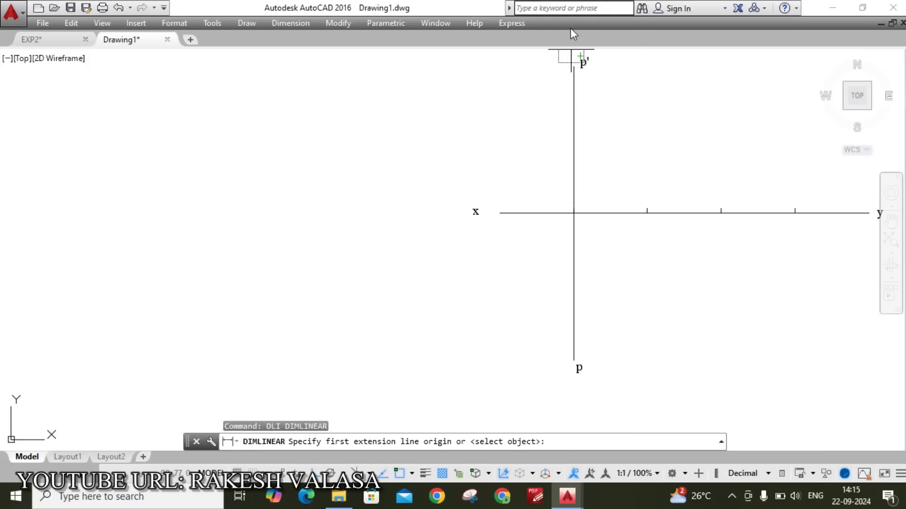
click(575, 65)
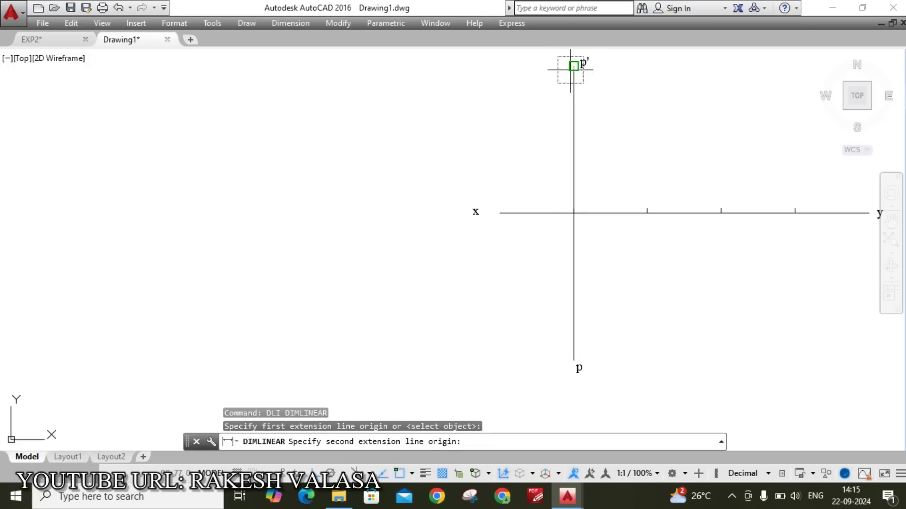
click(573, 213)
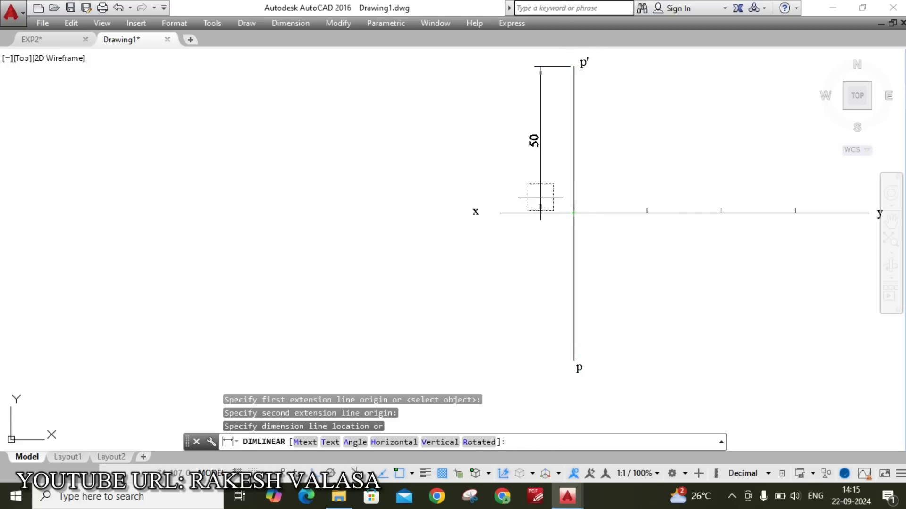
click(540, 197)
Add a vertical linear dimension from the xy line to p, aligned with the arrow of the dimension above xy
key(Return)
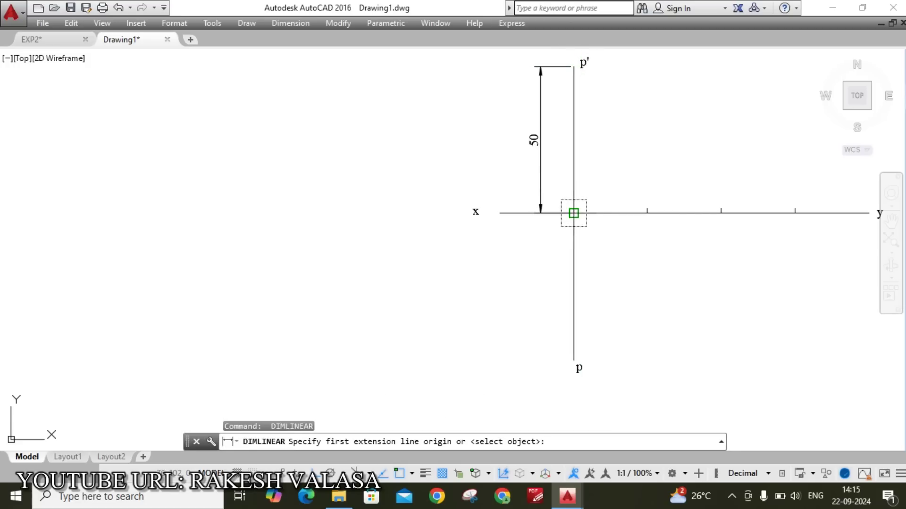
click(573, 213)
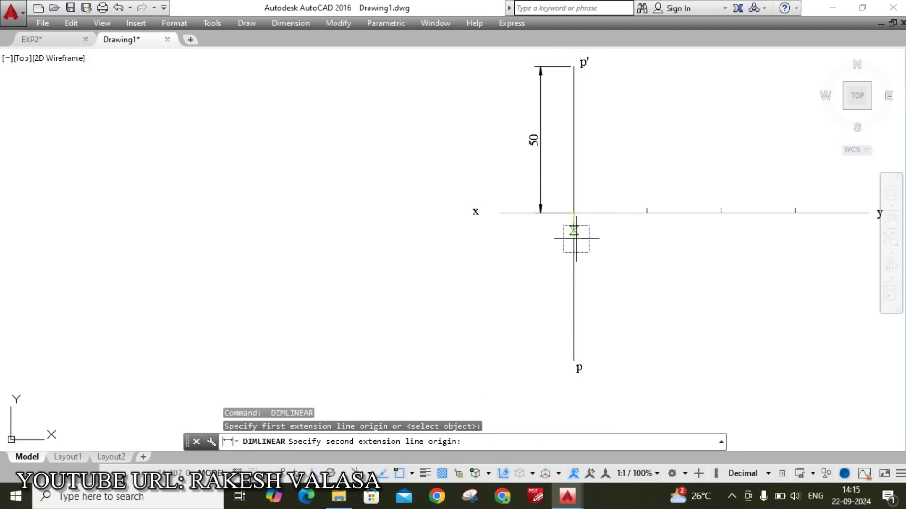
click(573, 360)
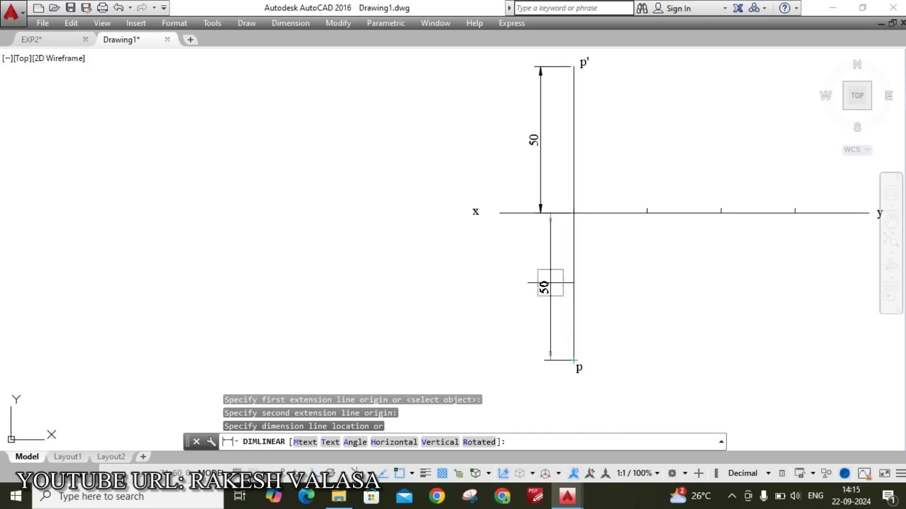
scroll(541, 205, up, 5)
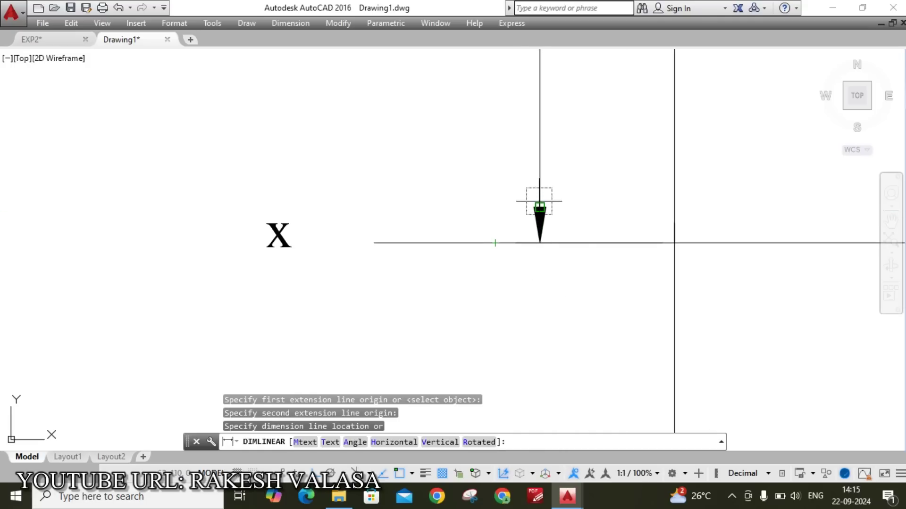
click(540, 243)
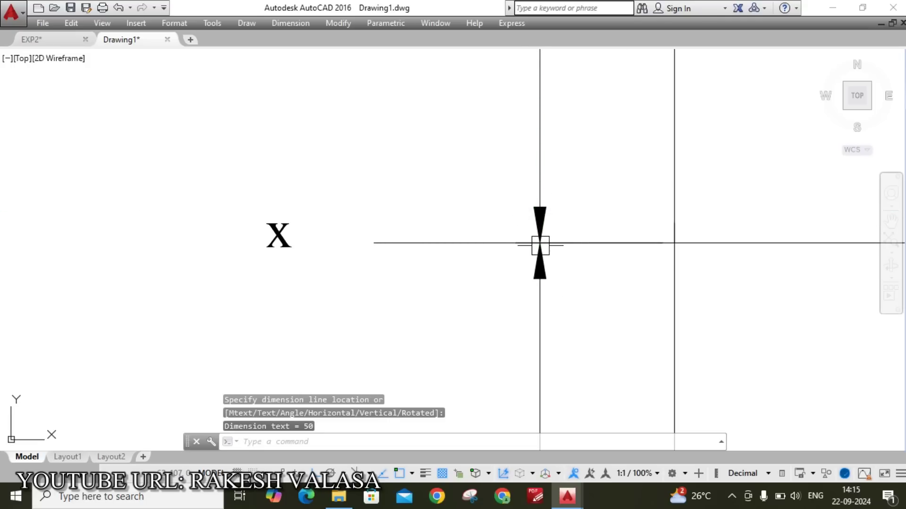
Draw a 50 mm line vertically upward from the second division point on the xy line
scroll(572, 274, down, 3)
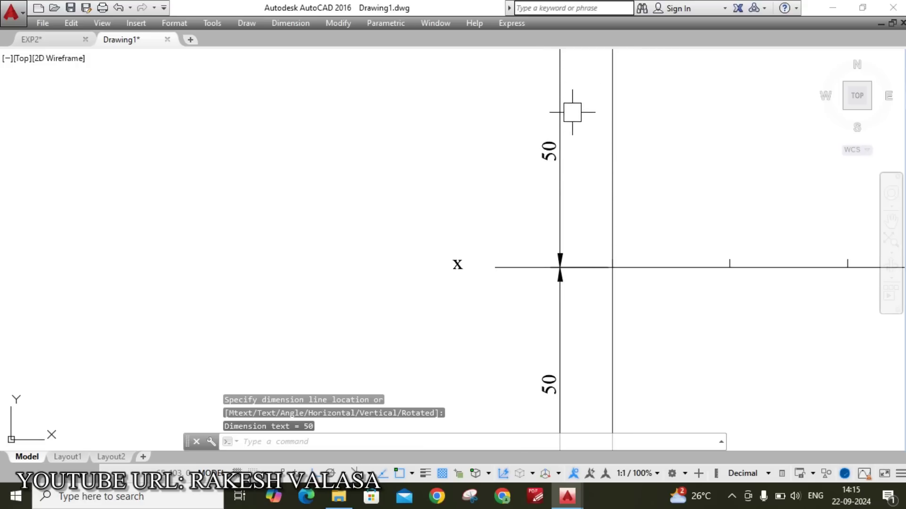
scroll(499, 336, down, 2)
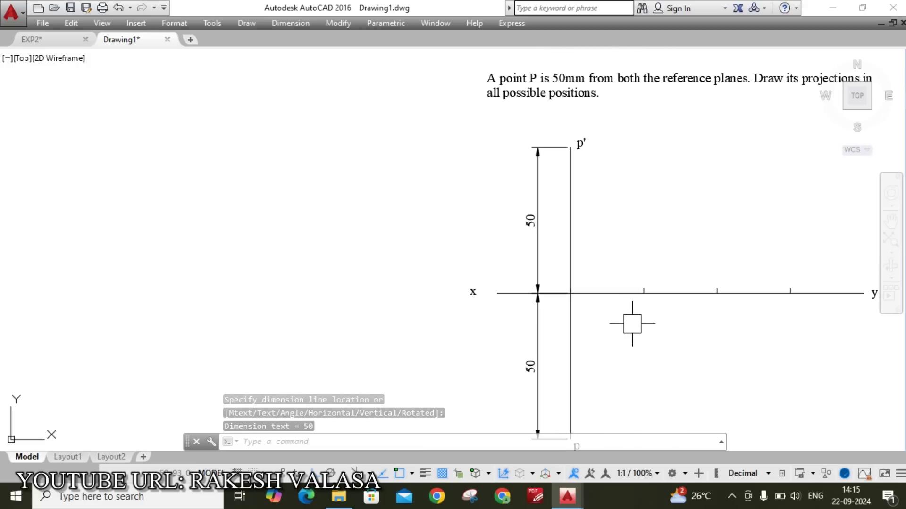
mouse_move(723, 230)
middle_down()
mouse_move(643, 236)
mouse_move(622, 202)
mouse_move(637, 162)
mouse_move(571, 293)
middle_up()
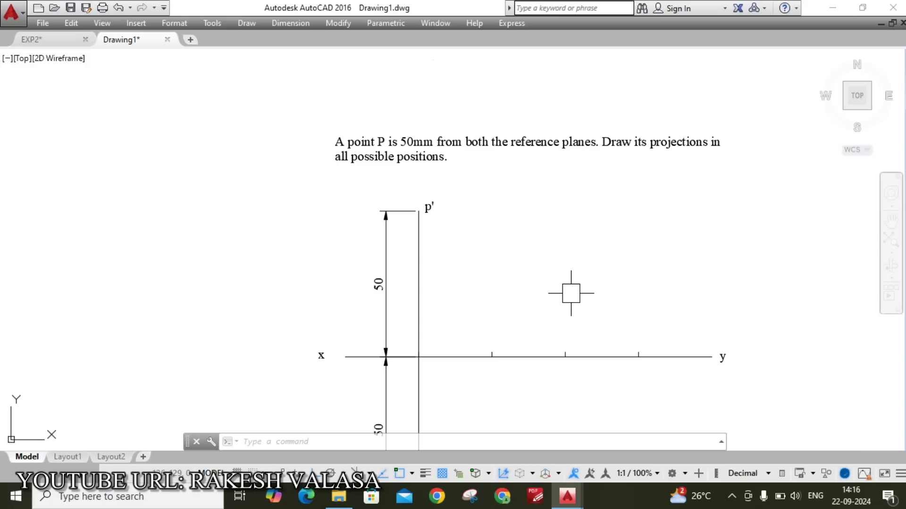
text(LINE)
key(Return)
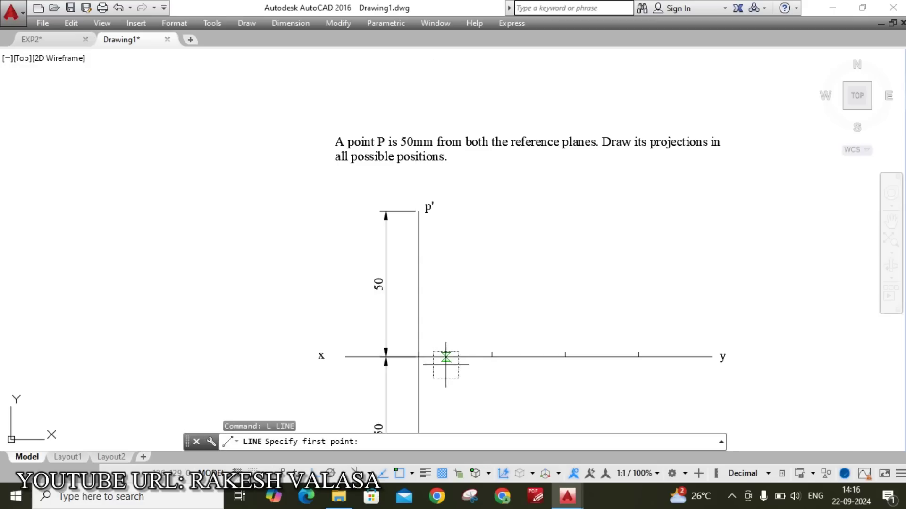
click(490, 357)
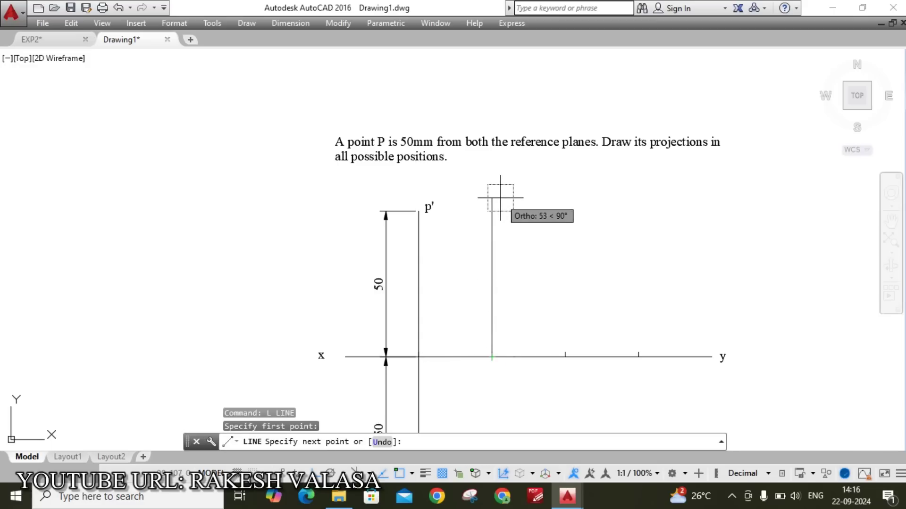
text(50)
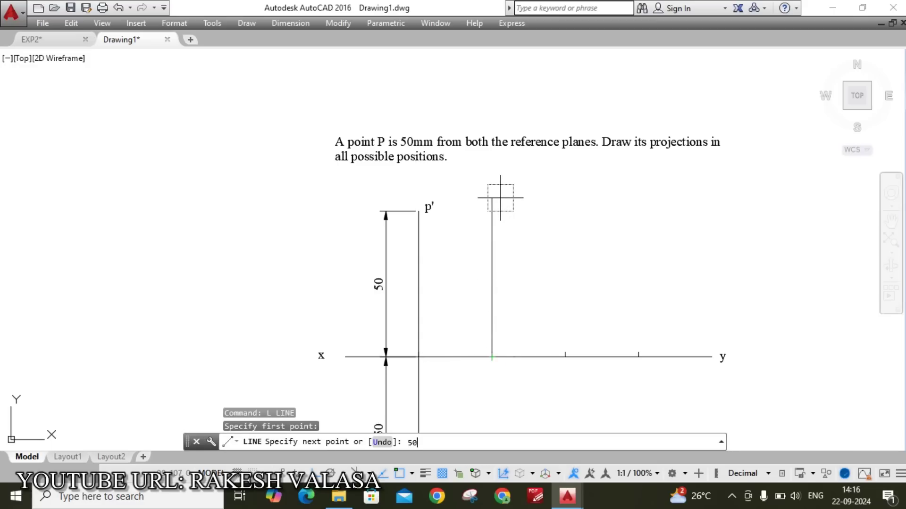
key(Return)
key(Escape)
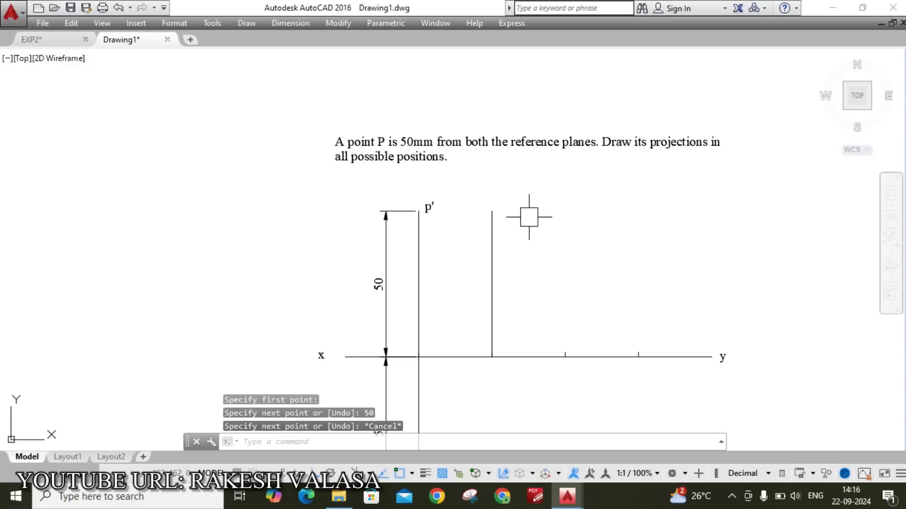
Add the multiline text label p' beside the upper end of the second vertical projector
text(t)
key(Return)
scroll(521, 200, up, 4)
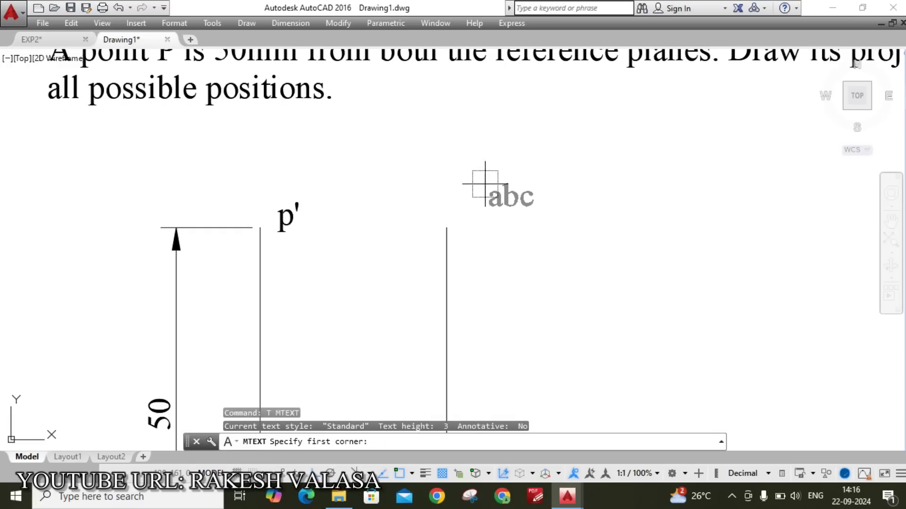
click(467, 200)
click(547, 248)
text(p')
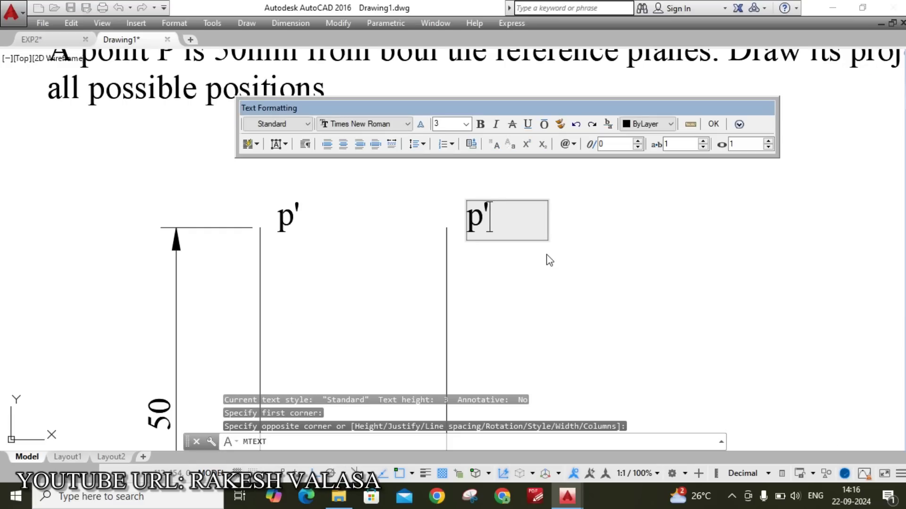
click(713, 124)
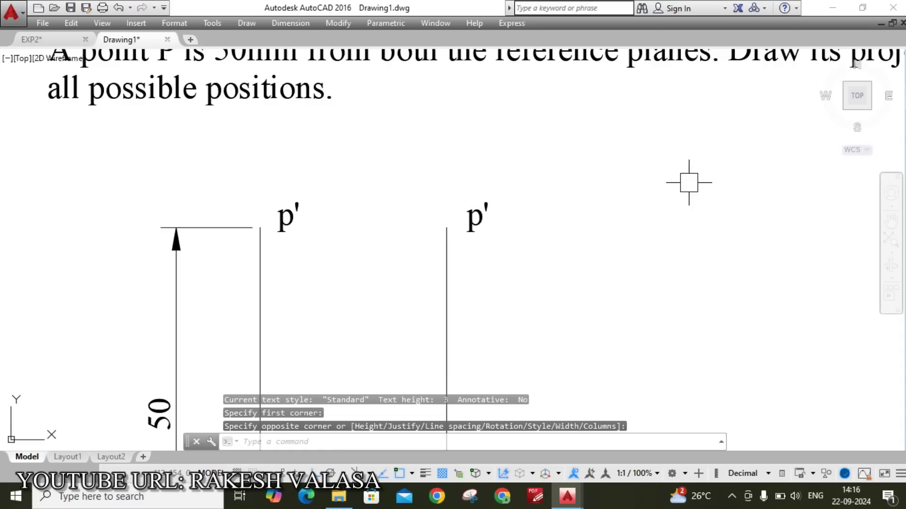
Change the label at the top of the second projector to p'(p)
scroll(688, 183, down, 4)
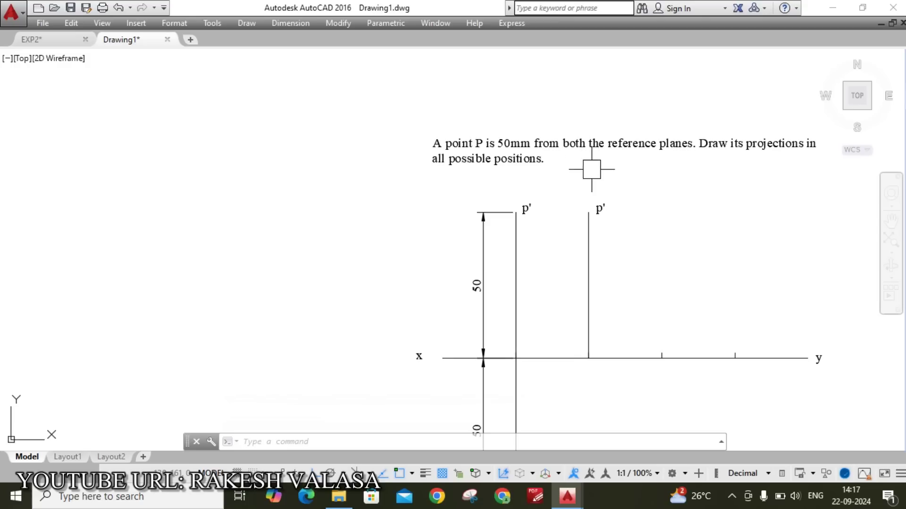
scroll(600, 190, up, 6)
click(590, 259)
double_click(611, 269)
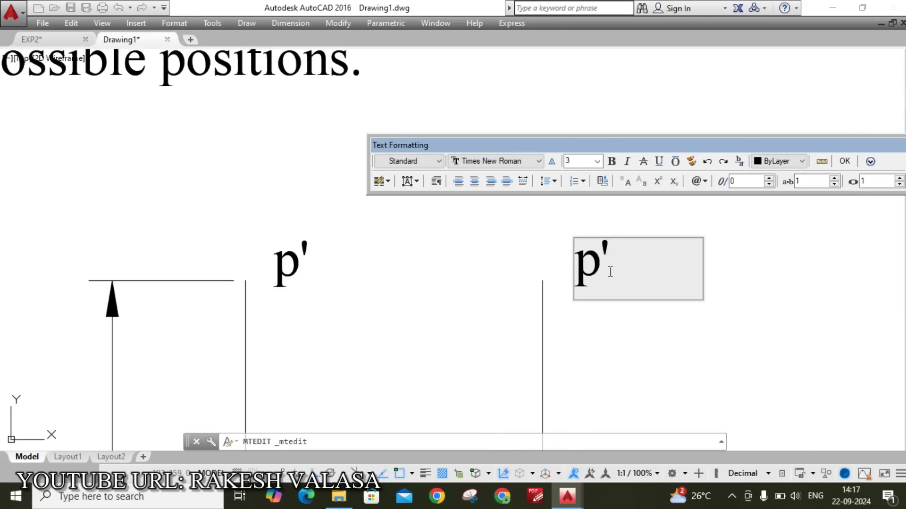
text((p)
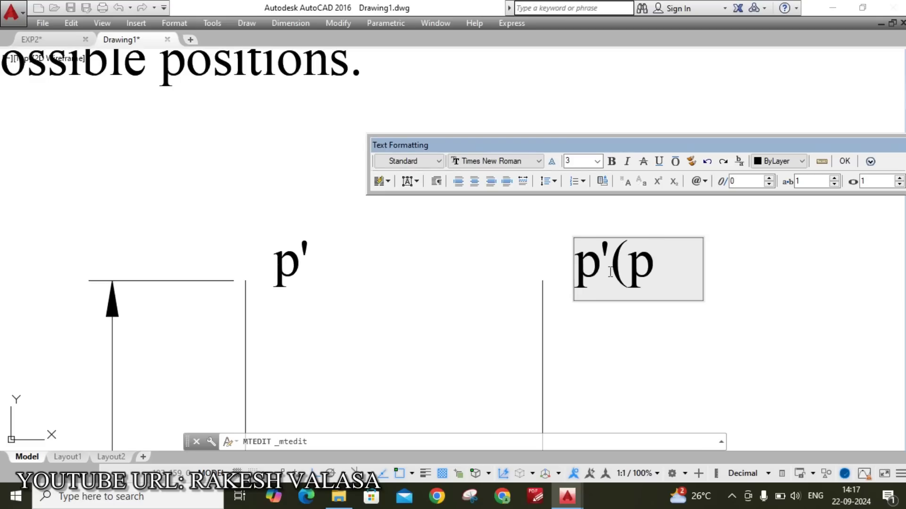
text())
click(844, 161)
Add a vertical linear dimension from p'(p) to the xy line, placed to the left of the second projector
scroll(783, 179, down, 4)
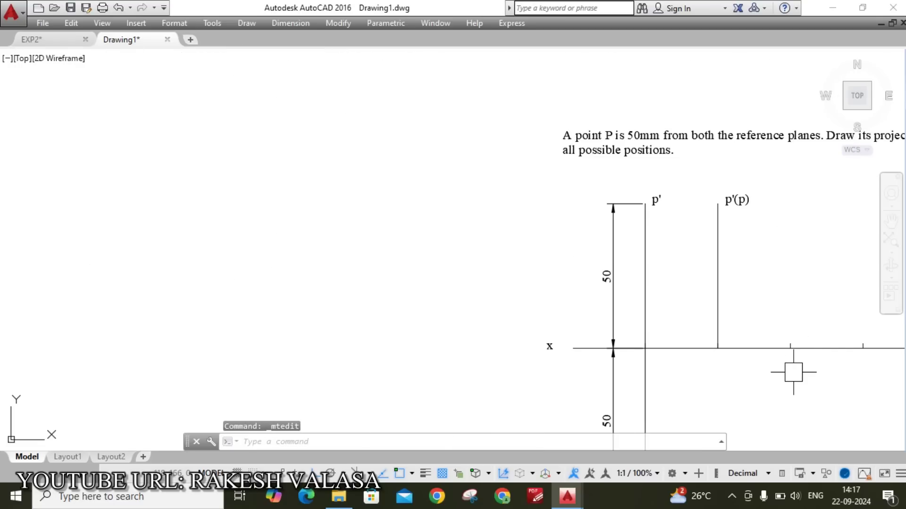
text(dli)
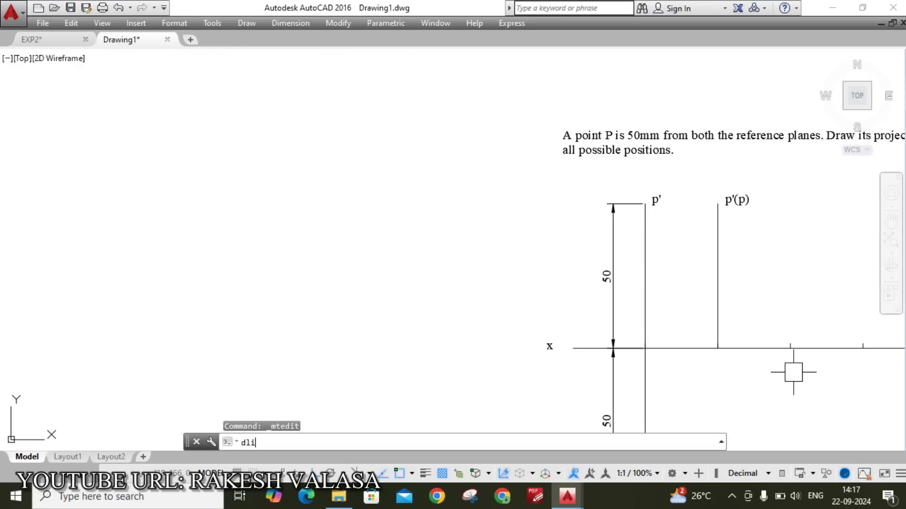
key(Return)
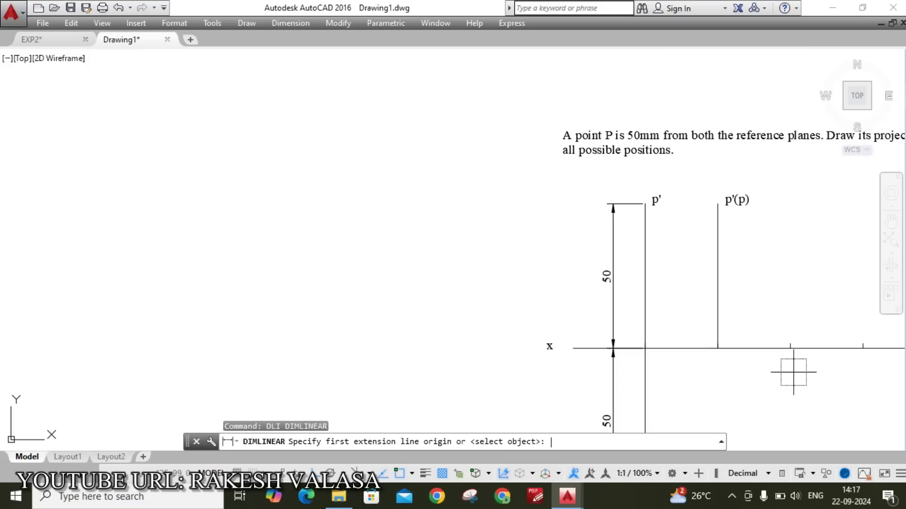
click(717, 203)
click(714, 348)
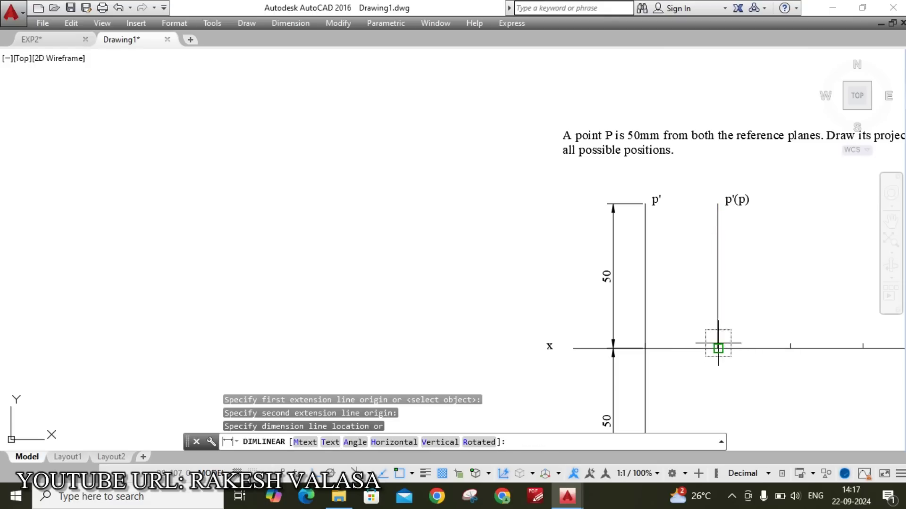
click(687, 348)
scroll(687, 337, down, 2)
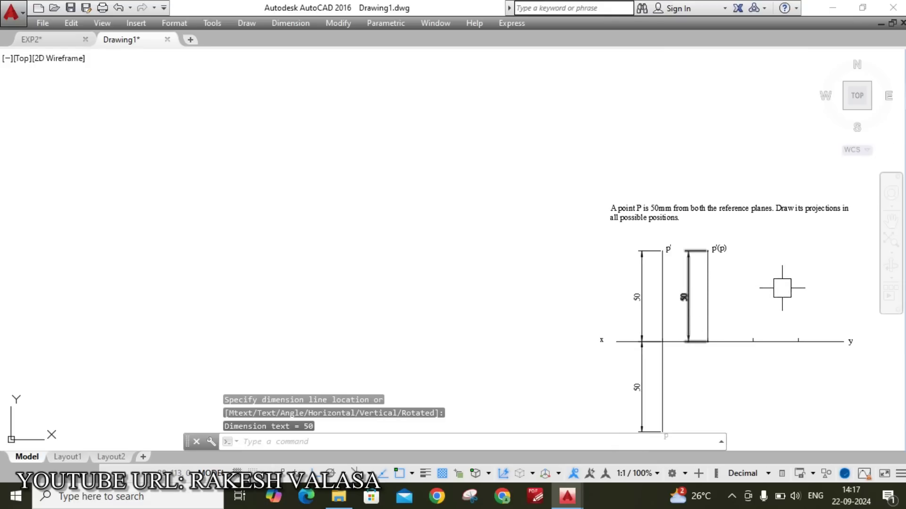
middle_drag(772, 285, 613, 244)
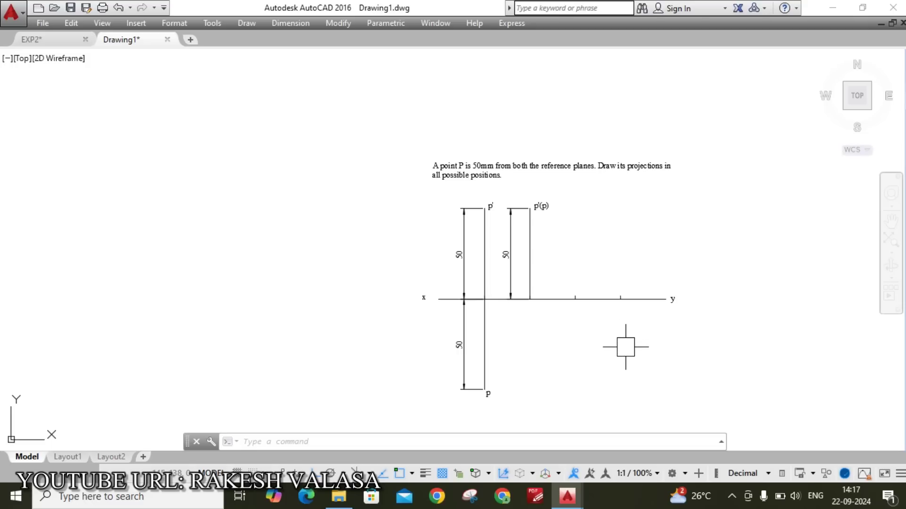
middle_drag(621, 361, 590, 299)
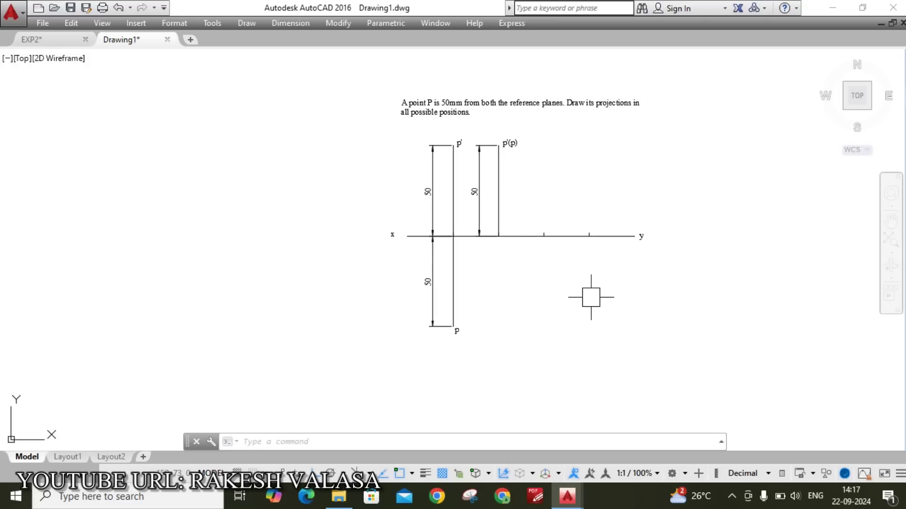
Draw a 50 mm line vertically downward from the third division point on the xy line
text(L)
key(Return)
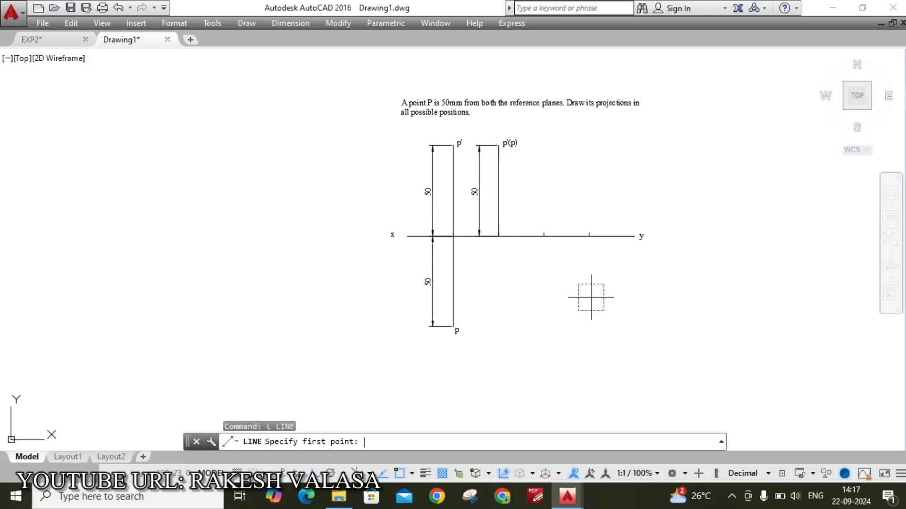
click(543, 236)
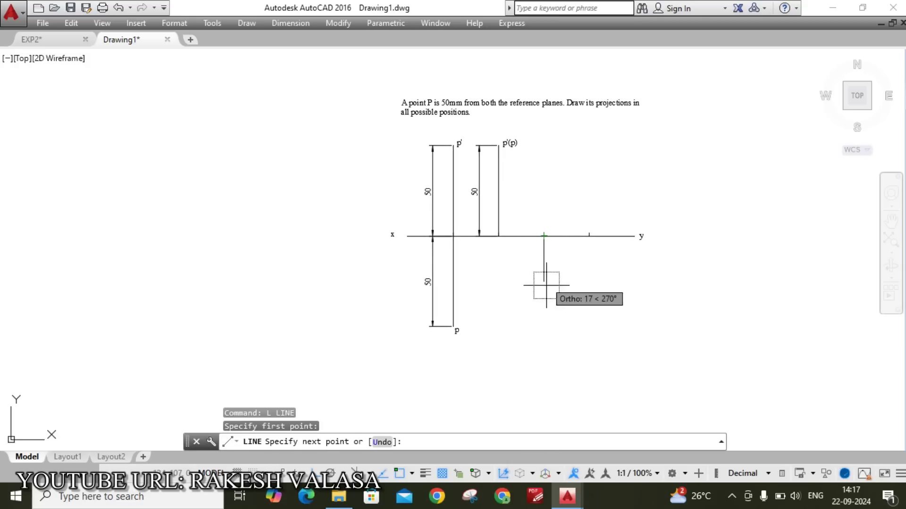
text(50)
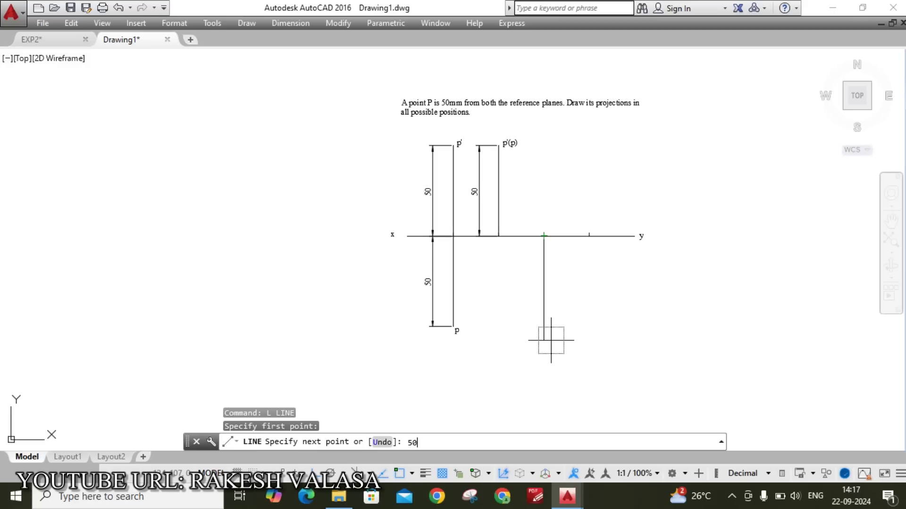
key(Return)
key(Escape)
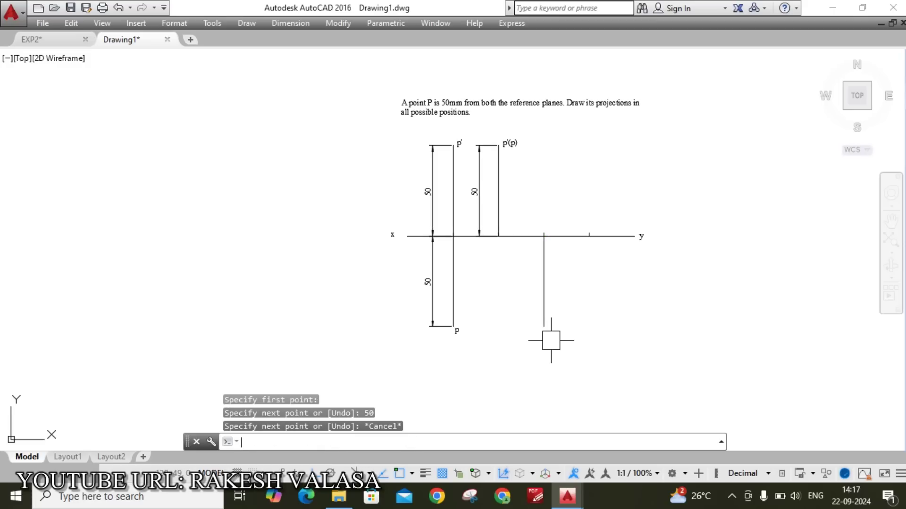
Add the multiline text label p' beside the lower end of the third projector
scroll(552, 342, up, 2)
text(t)
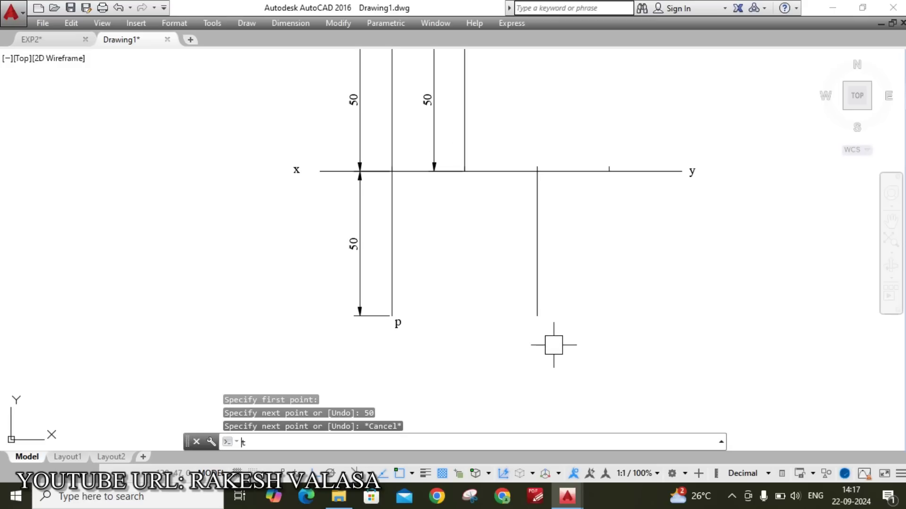
key(Return)
scroll(553, 345, up, 2)
click(529, 303)
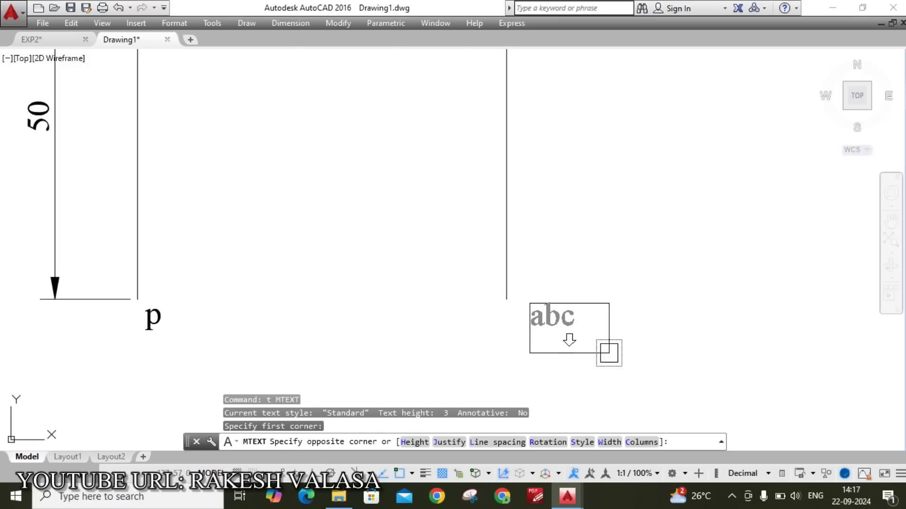
click(608, 353)
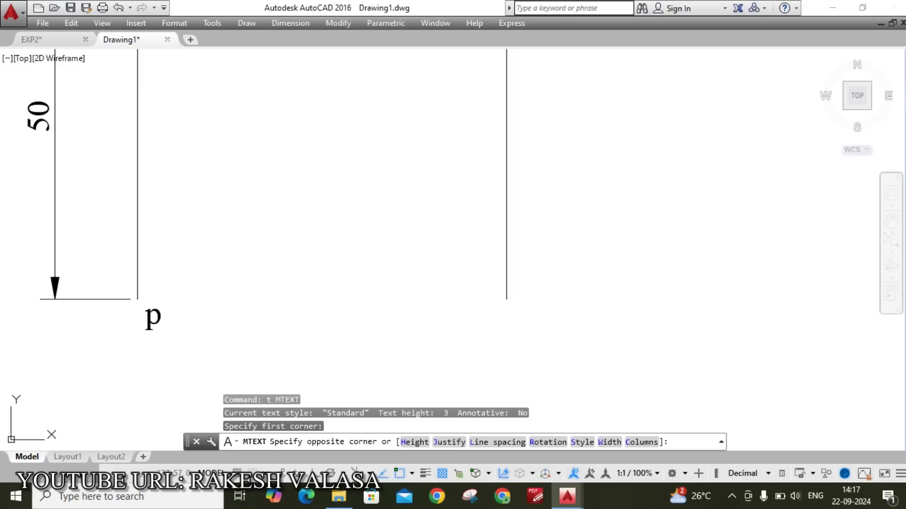
text(p')
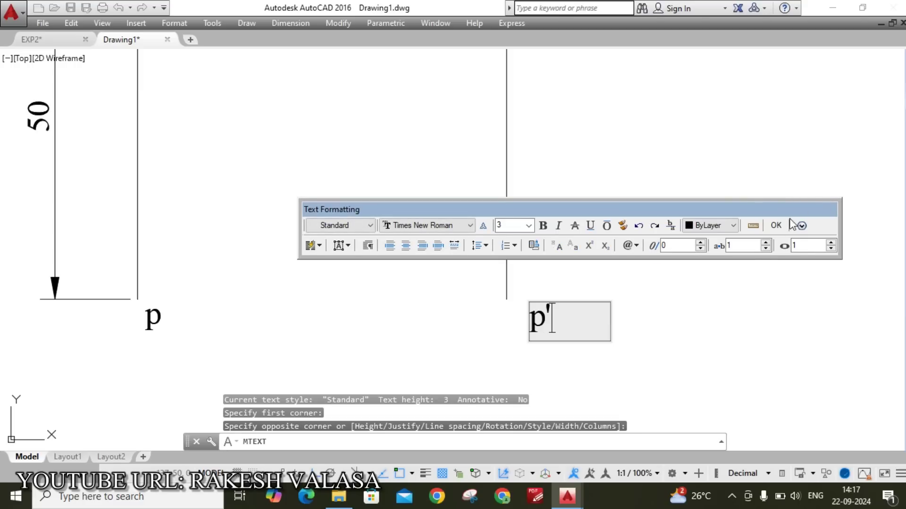
click(776, 225)
scroll(731, 299, down, 2)
scroll(730, 299, down, 2)
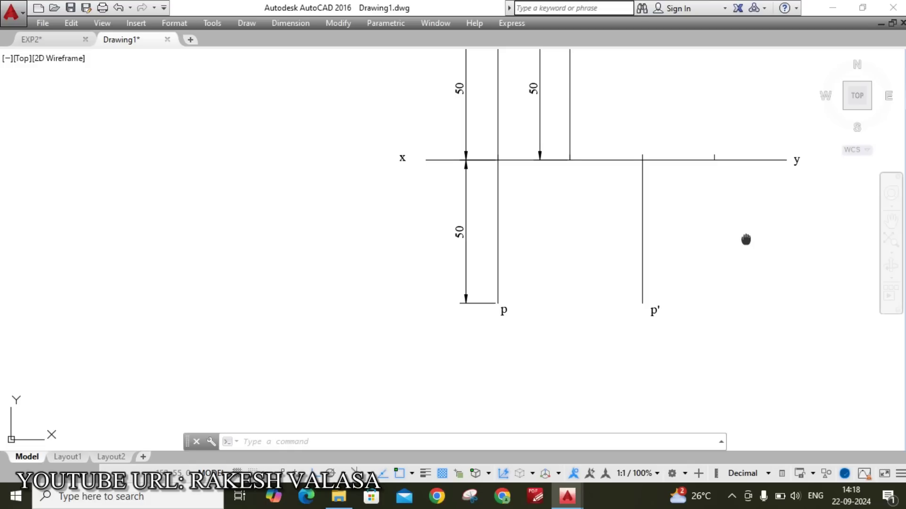
Draw a 50 mm line vertically upward from the third division point on the xy line
middle_drag(746, 238, 665, 330)
text(l)
key(Return)
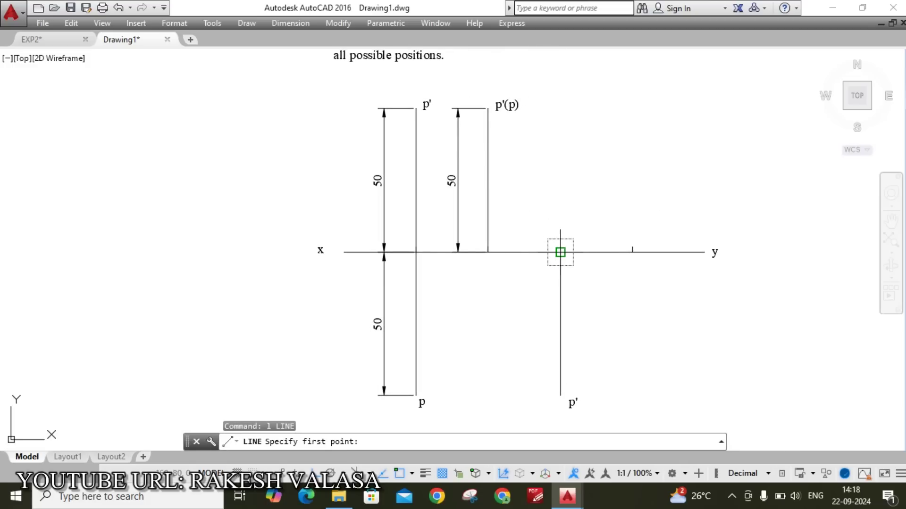
click(561, 252)
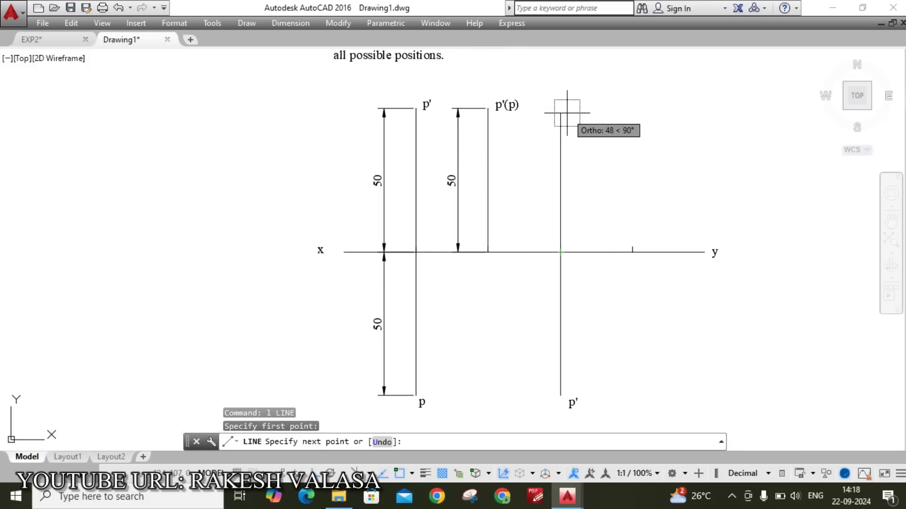
text(50)
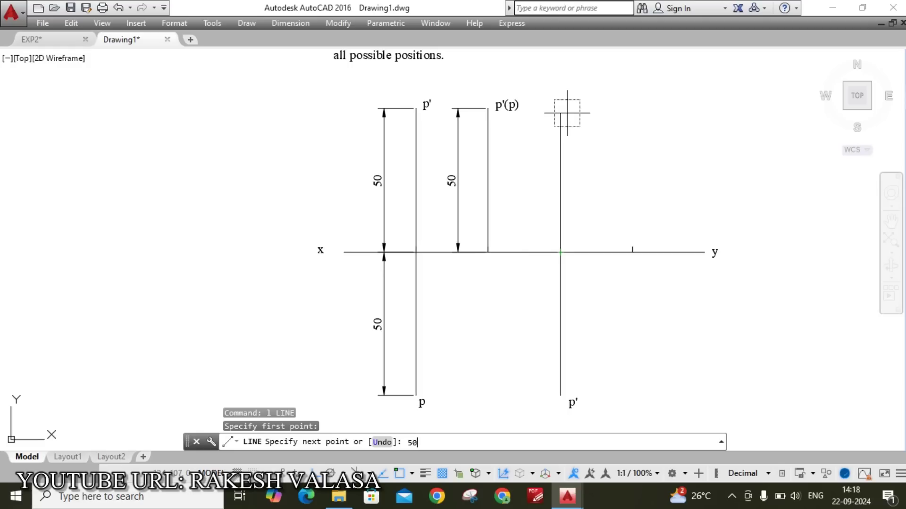
key(Return)
key(Escape)
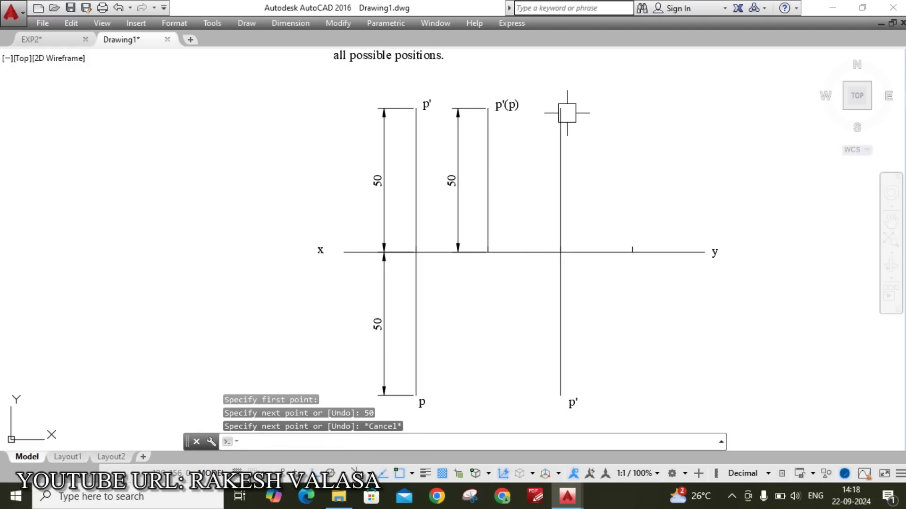
Add the multiline text label p beside the upper end of the third projector
text(t)
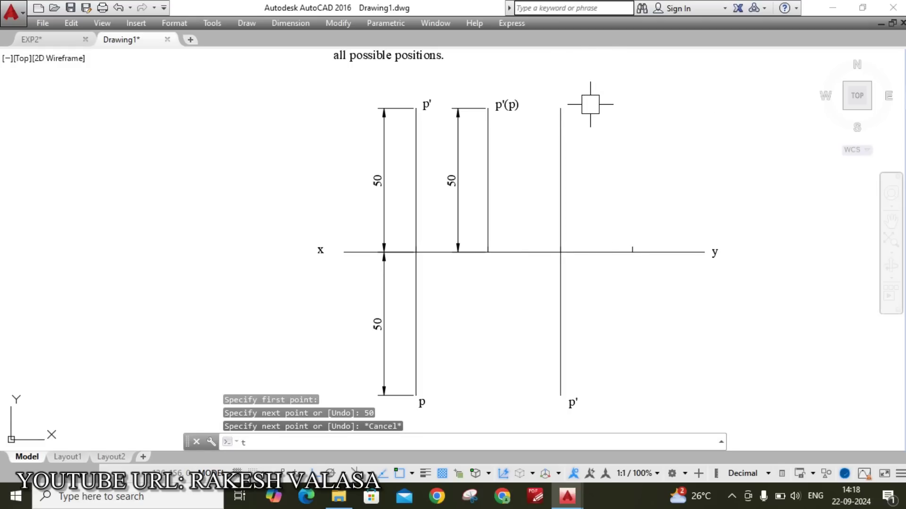
key(Return)
click(569, 91)
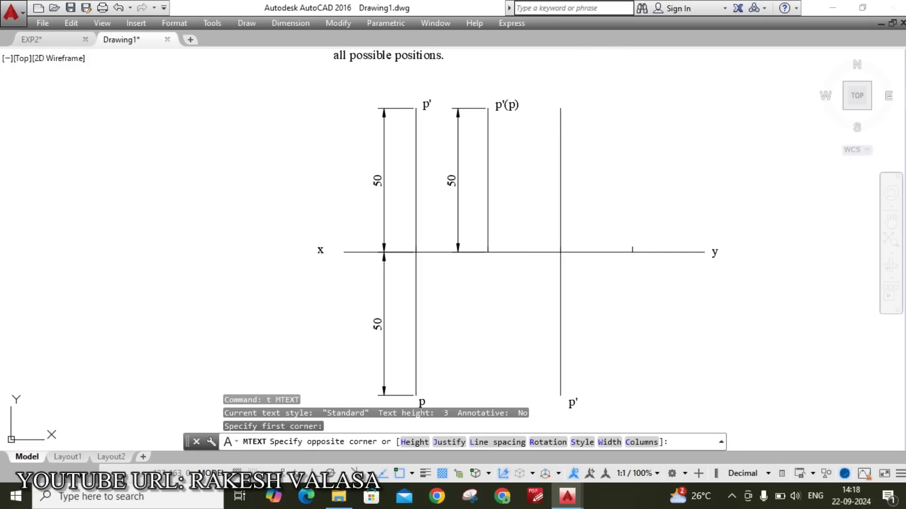
click(641, 143)
text(p)
click(755, 126)
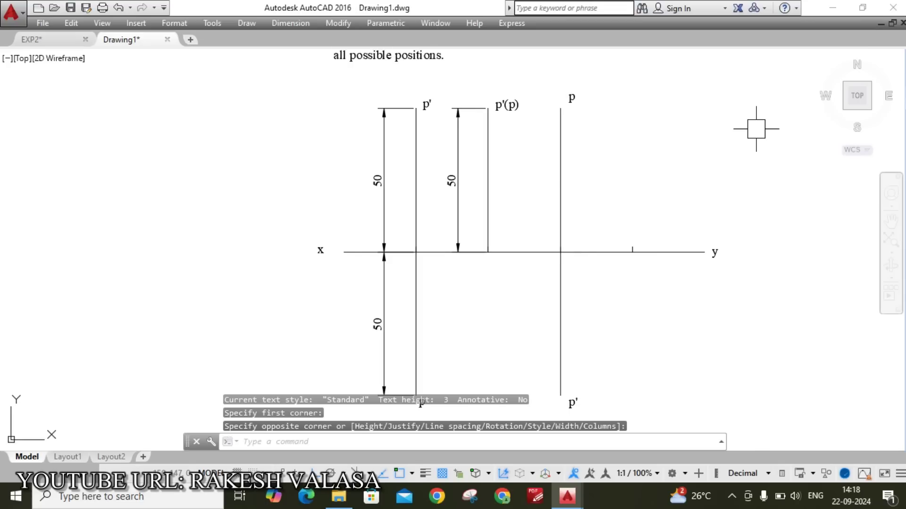
Add a vertical linear dimension from the third projector's upper end p to the xy line, placed to the projector's left
scroll(772, 203, down, 2)
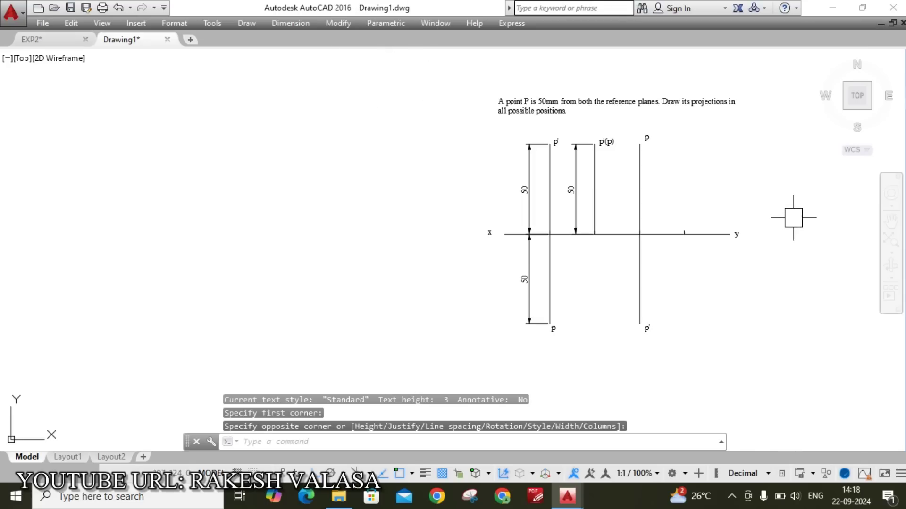
text(DLi)
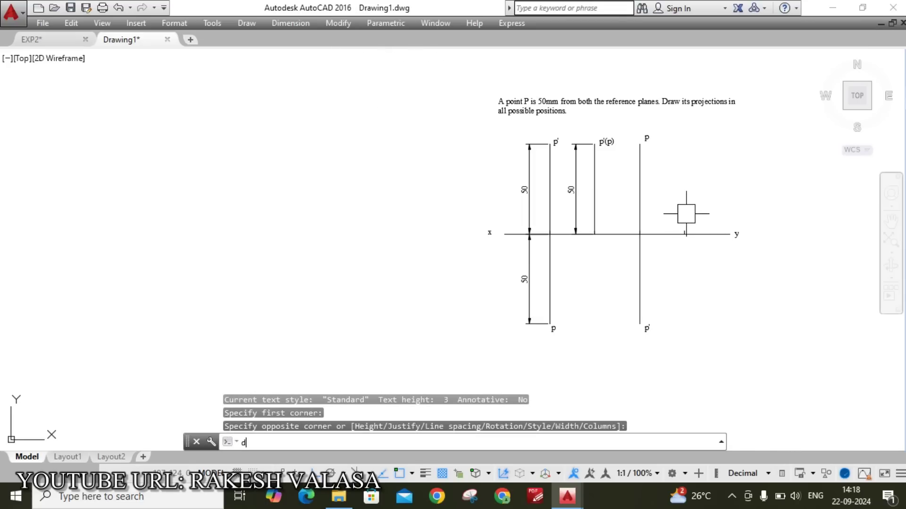
key(Return)
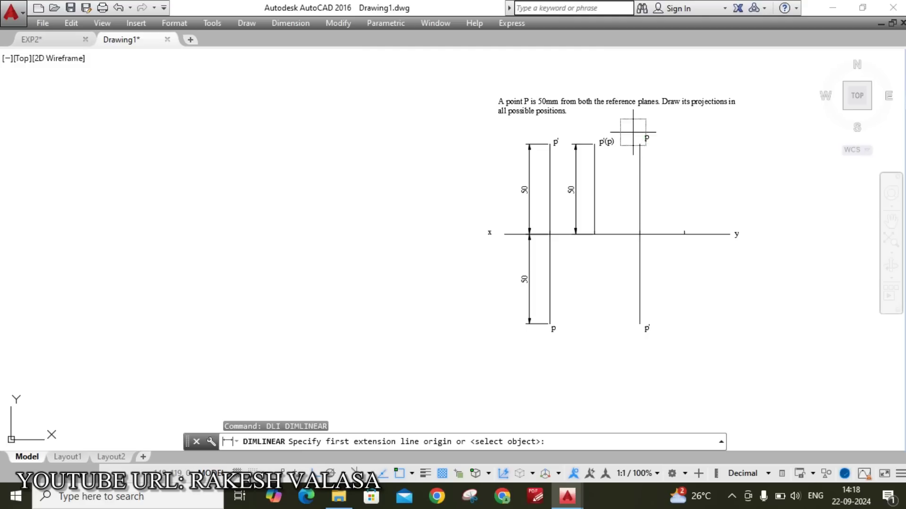
click(639, 144)
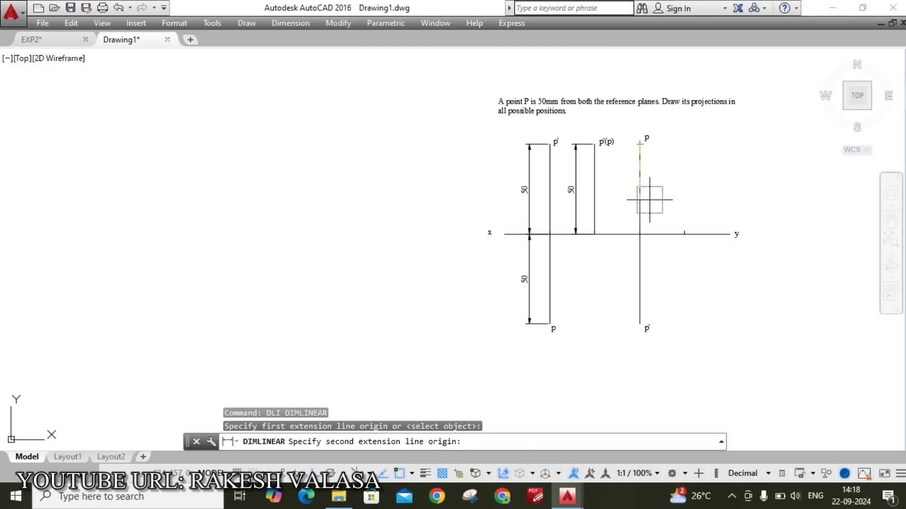
click(640, 234)
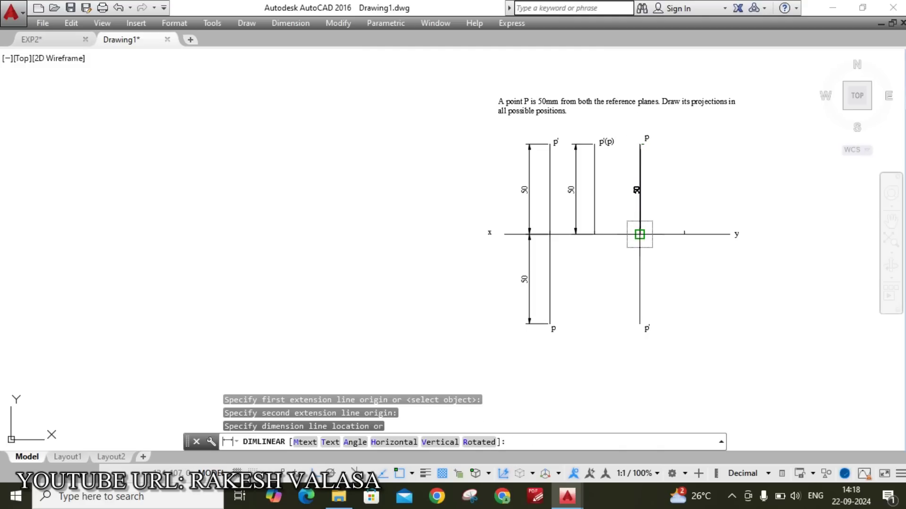
click(619, 216)
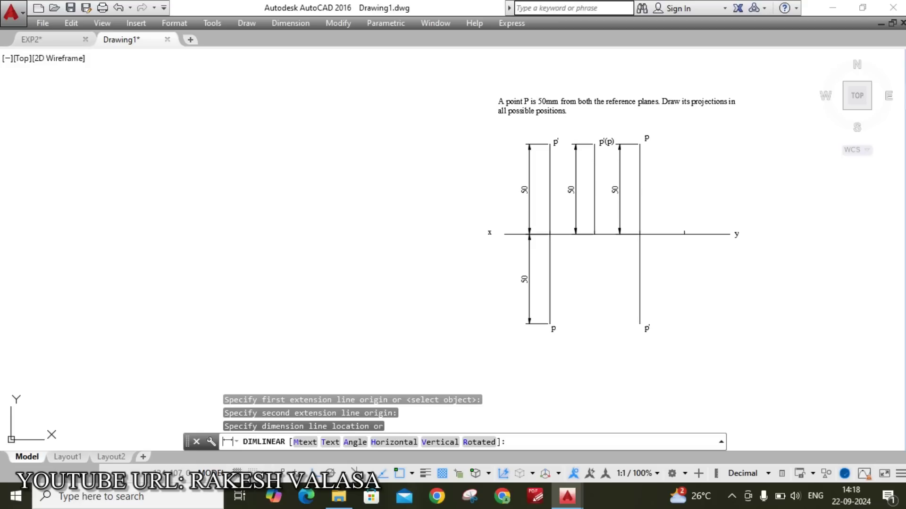
Add a vertical linear dimension from the xy line to the third projector's lower end p', aligned with the dimension above it
key(Return)
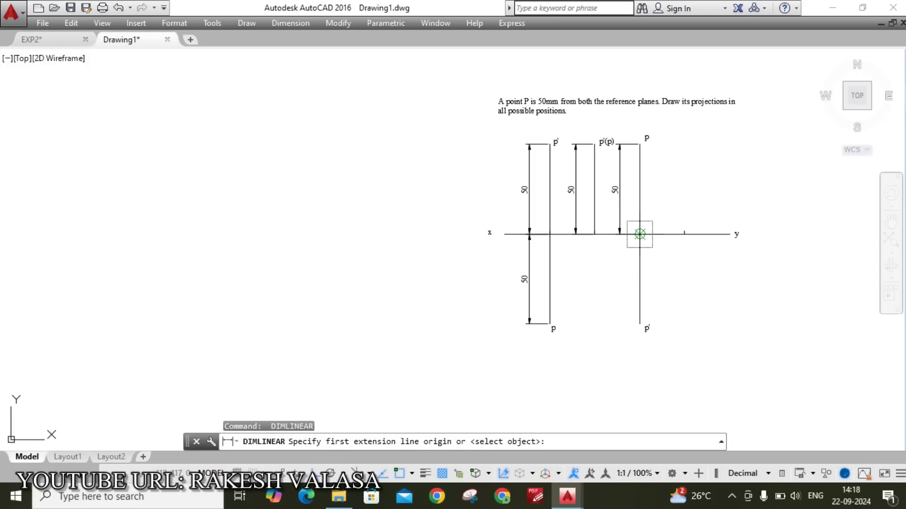
click(639, 234)
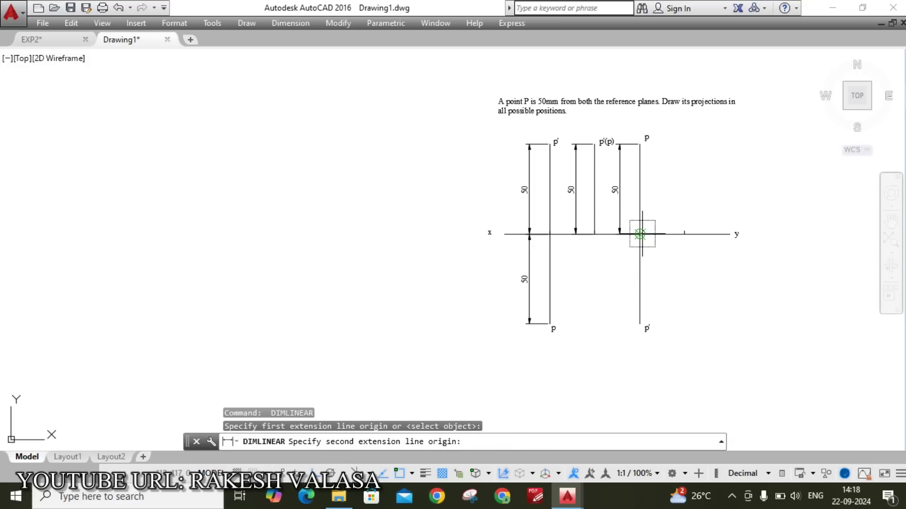
click(639, 324)
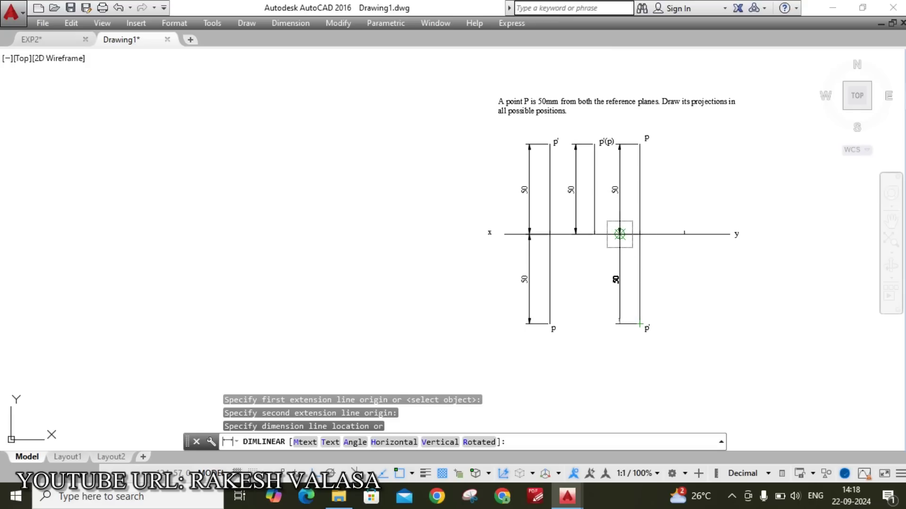
click(619, 233)
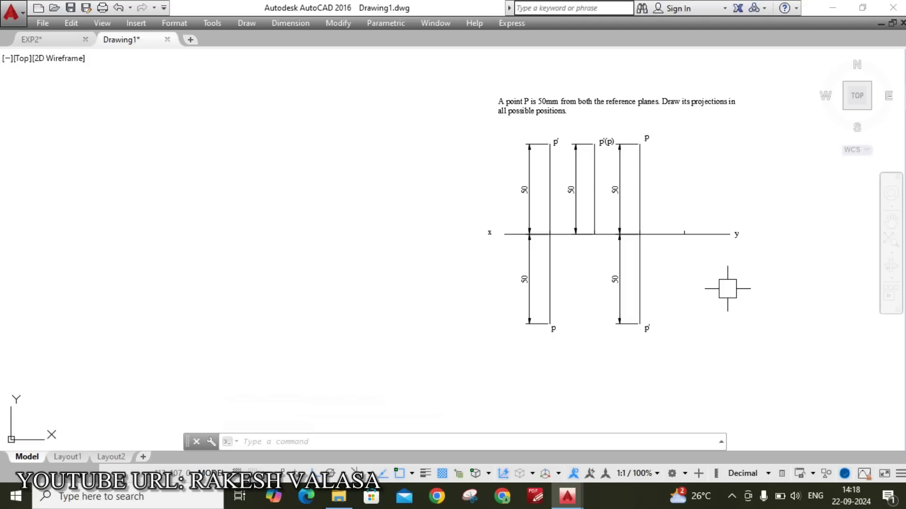
Draw a 50 mm line vertically downward from the fourth division point on the xy line
middle_drag(728, 288, 704, 290)
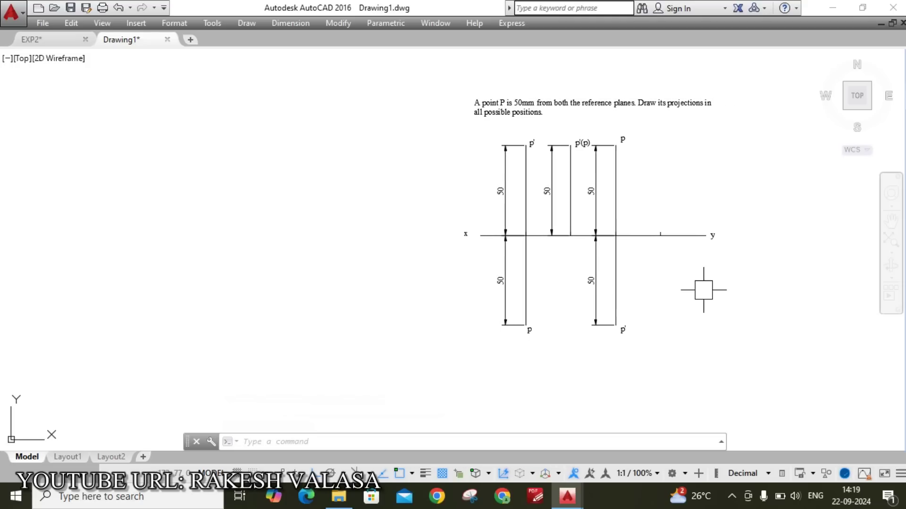
text(L)
key(Return)
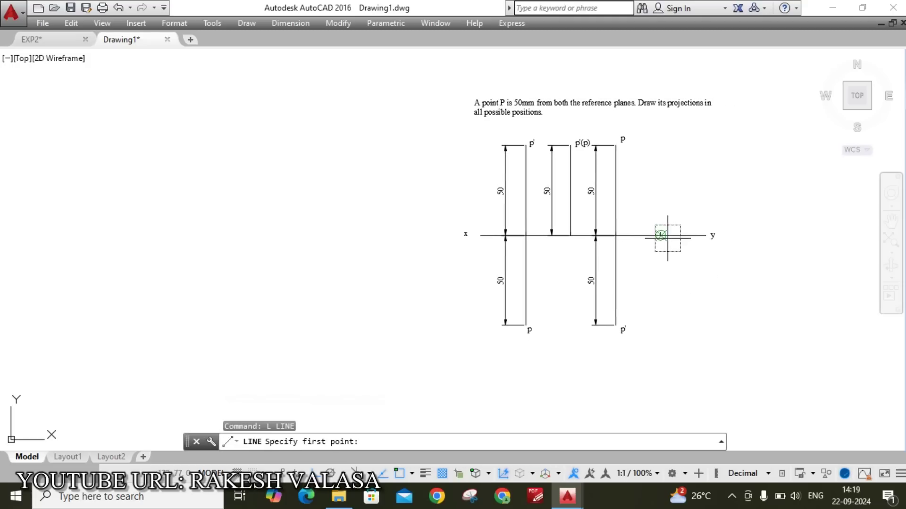
scroll(660, 235, up, 5)
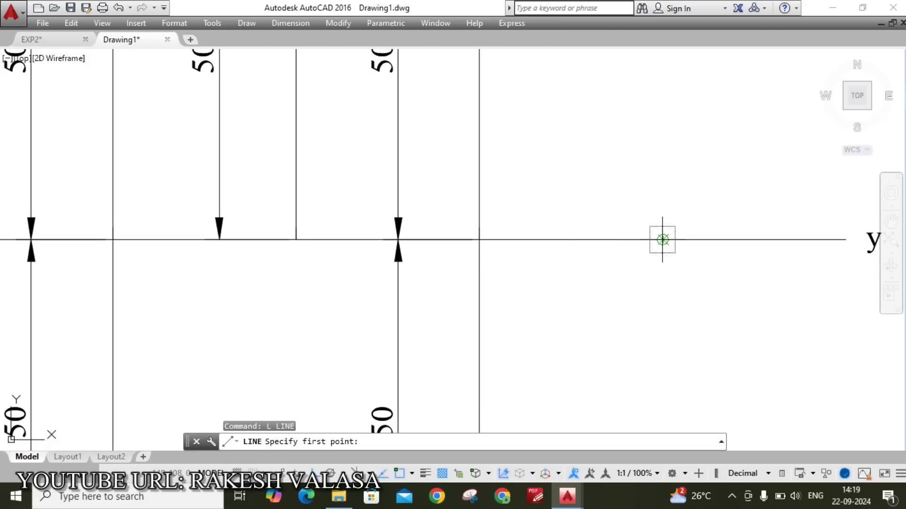
click(660, 235)
scroll(661, 235, down, 8)
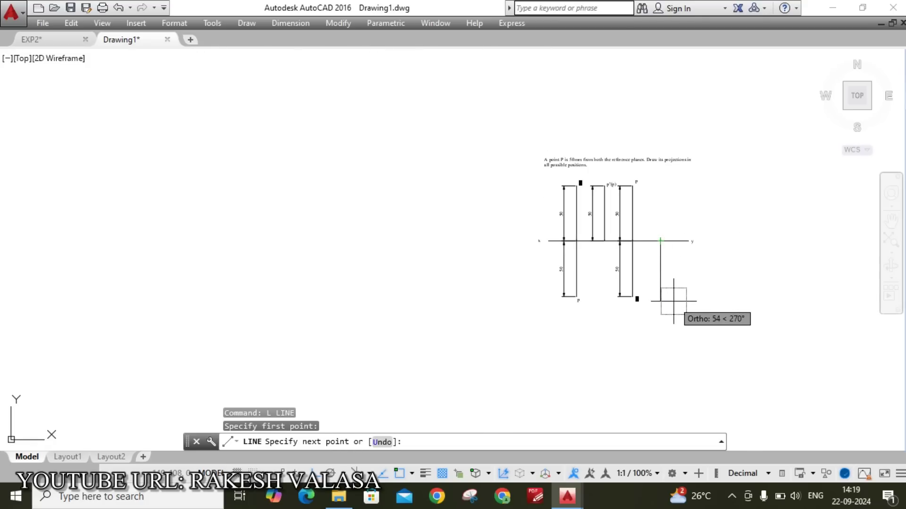
text(50)
key(Return)
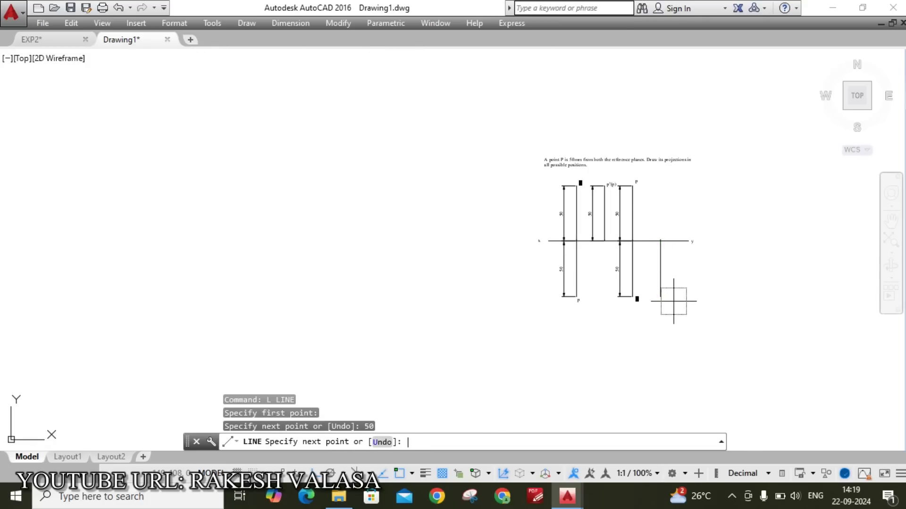
key(Escape)
Add the multiline text label p' beside the lower end of the fourth projector
scroll(674, 289, up, 4)
text(t)
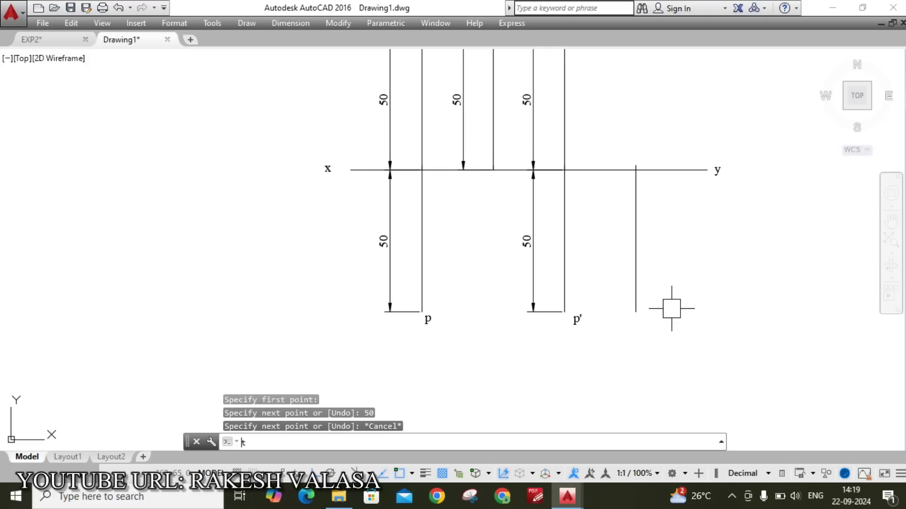
key(Return)
scroll(646, 311, up, 4)
click(634, 285)
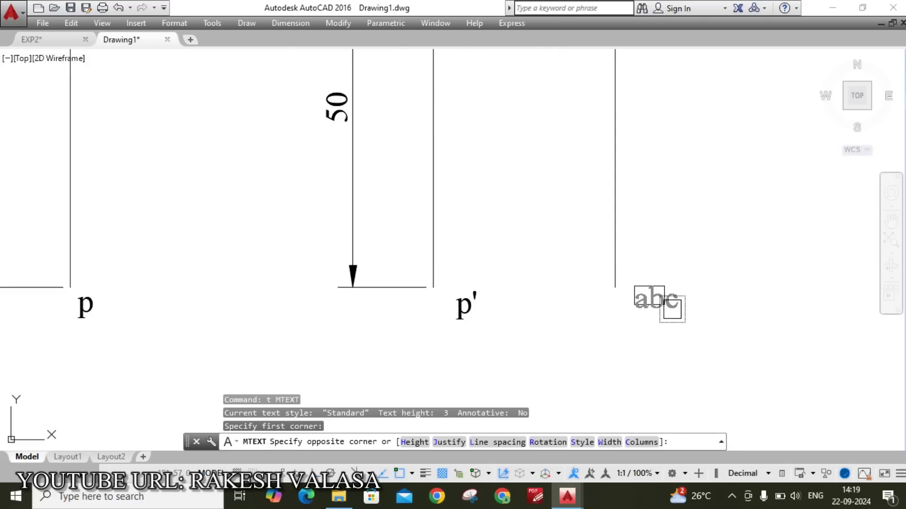
click(704, 324)
text(p')
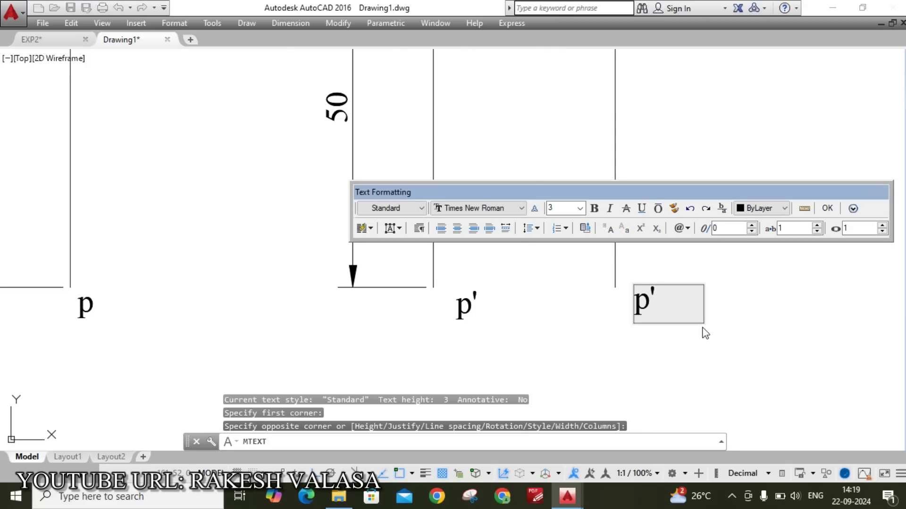
click(829, 207)
scroll(736, 330, down, 5)
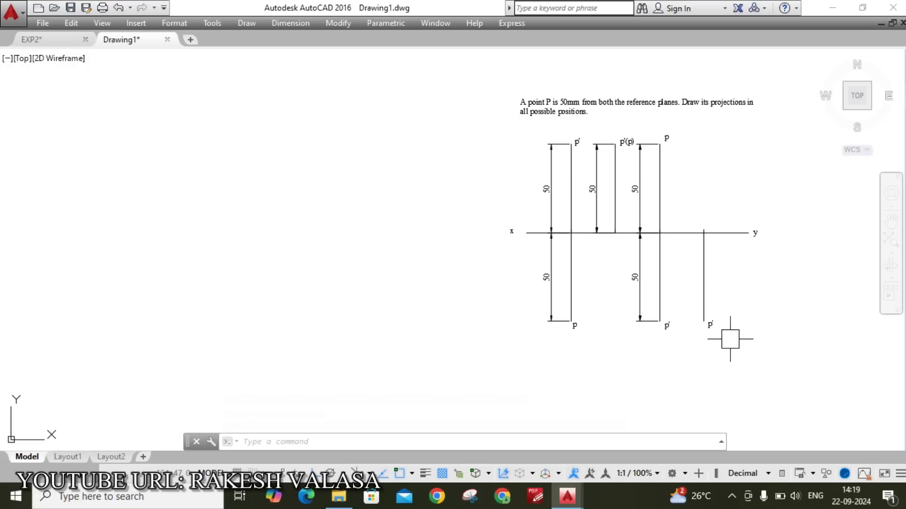
Open the p' label at the lower end of the fourth projector for editing
scroll(730, 339, up, 6)
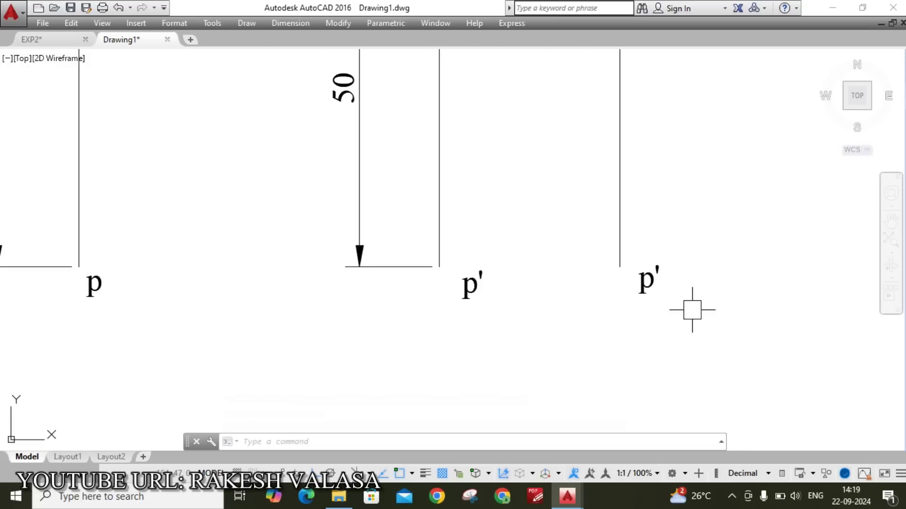
click(647, 278)
double_click(649, 280)
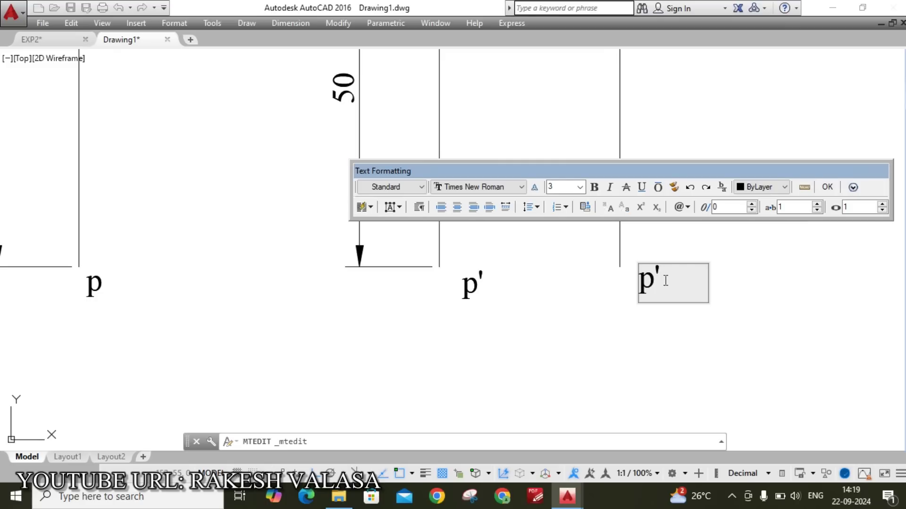